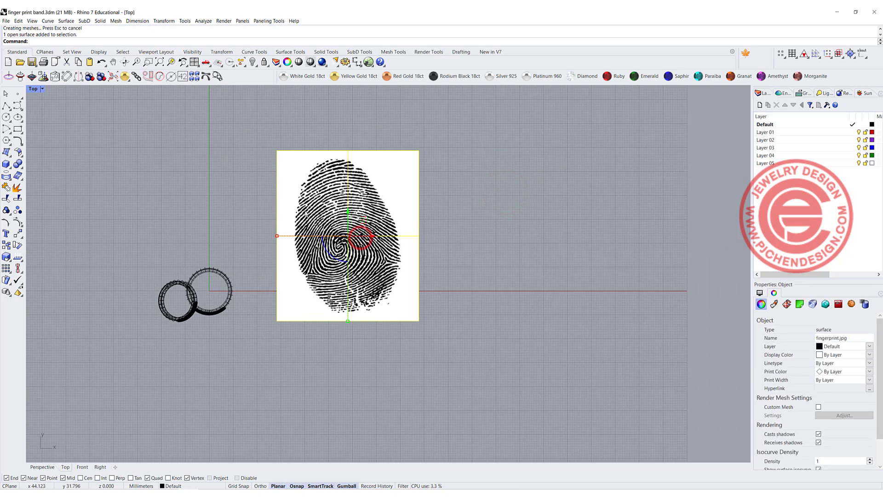
Step: Try tracing one fingerprint ridge above the whorl by hand with a closed control-point curve
{"action": "scroll", "coordinate": [364, 221], "scroll_direction": "up", "scroll_amount": 5}
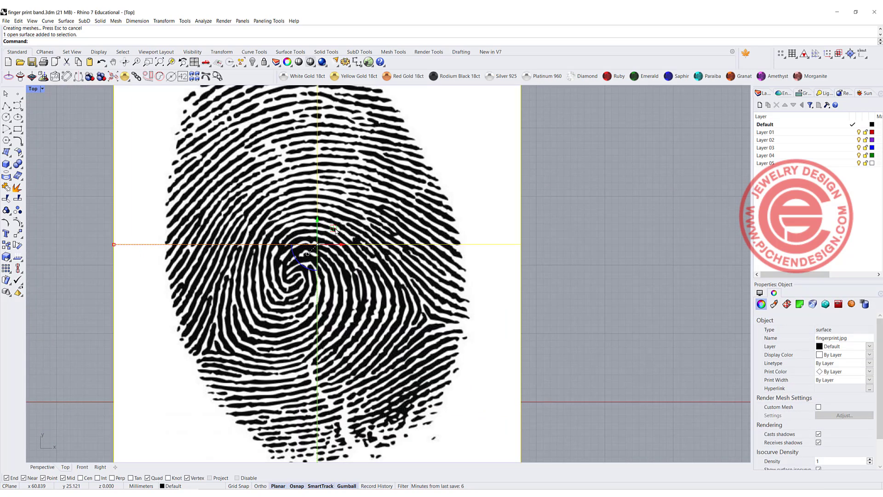
{"action": "scroll", "coordinate": [297, 214], "scroll_direction": "up", "scroll_amount": 3}
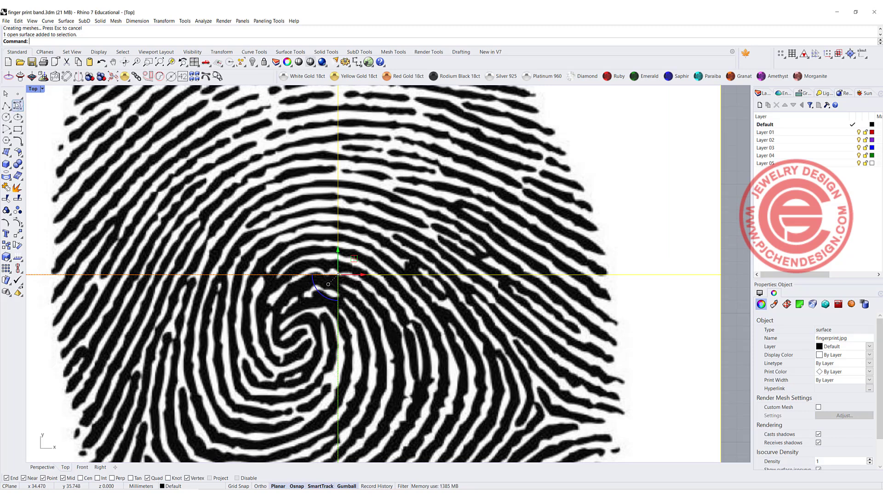
{"action": "left_click", "coordinate": [6, 106]}
{"action": "left_click", "coordinate": [246, 226]}
{"action": "left_click", "coordinate": [258, 215]}
{"action": "left_click", "coordinate": [270, 209]}
{"action": "left_click", "coordinate": [291, 199]}
{"action": "left_click", "coordinate": [328, 190]}
{"action": "left_click", "coordinate": [353, 191]}
{"action": "left_click", "coordinate": [405, 210]}
{"action": "left_click", "coordinate": [431, 226]}
{"action": "left_click", "coordinate": [373, 215]}
{"action": "left_click", "coordinate": [321, 201]}
{"action": "left_click", "coordinate": [290, 202]}
{"action": "left_click", "coordinate": [268, 215]}
{"action": "left_click", "coordinate": [257, 224]}
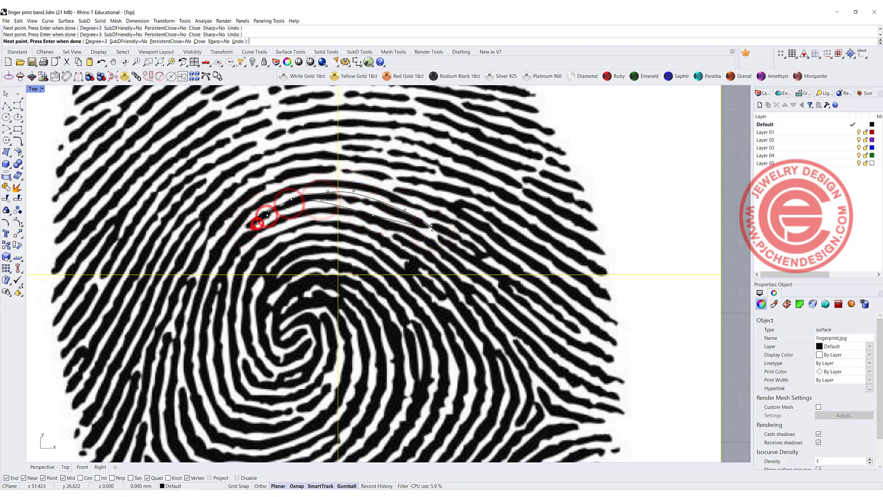
{"action": "left_click", "coordinate": [247, 224]}
{"action": "key", "text": "Return"}
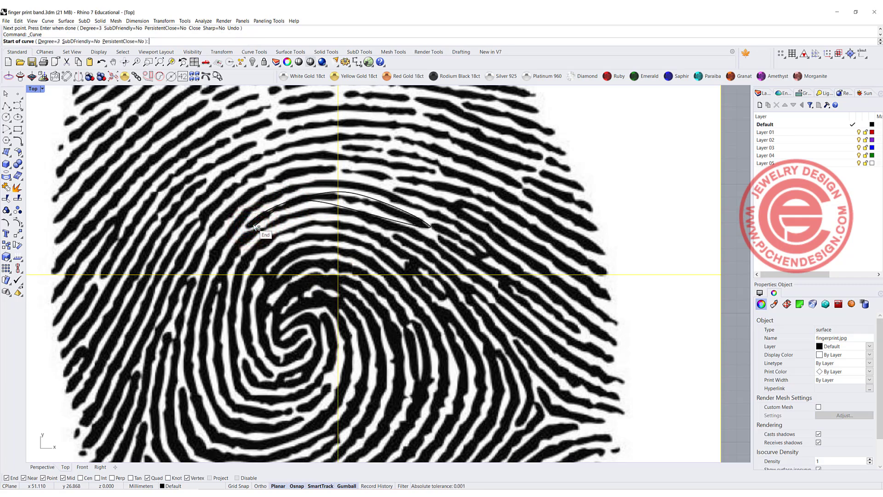
Step: Delete the hand-traced ridge curve from the fingerprint image
{"action": "key", "text": "Escape"}
{"action": "key", "text": "Escape"}
{"action": "left_click", "coordinate": [261, 222]}
{"action": "key", "text": "Delete"}
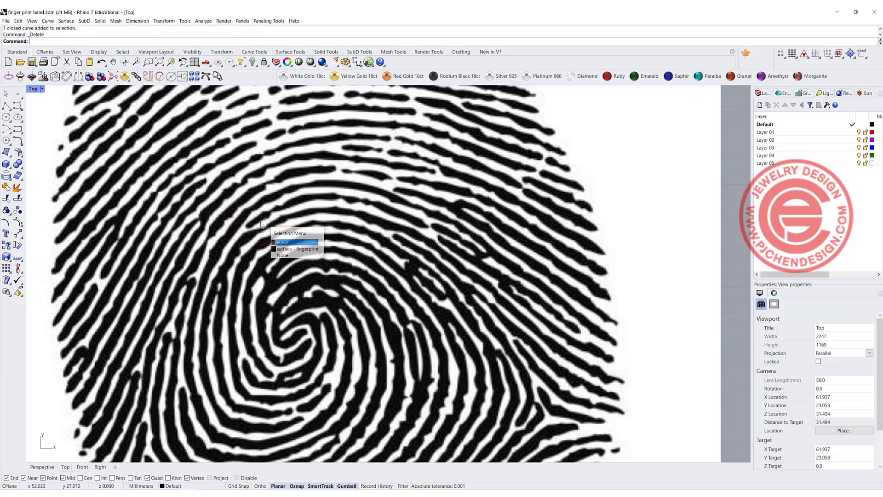
Step: Check the installed plug-ins in the Package Manager for Vectorize, leaving the packages as they are
{"action": "scroll", "coordinate": [266, 227], "scroll_direction": "down", "scroll_amount": 8}
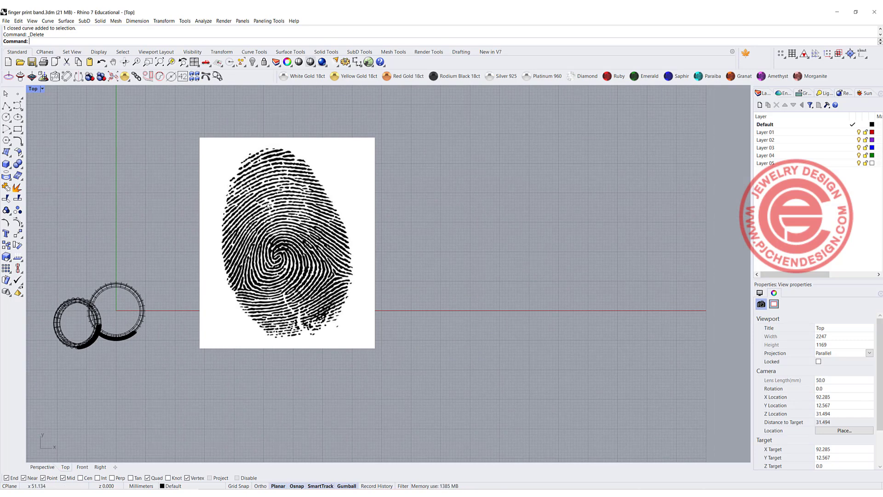
{"action": "left_click", "coordinate": [491, 52]}
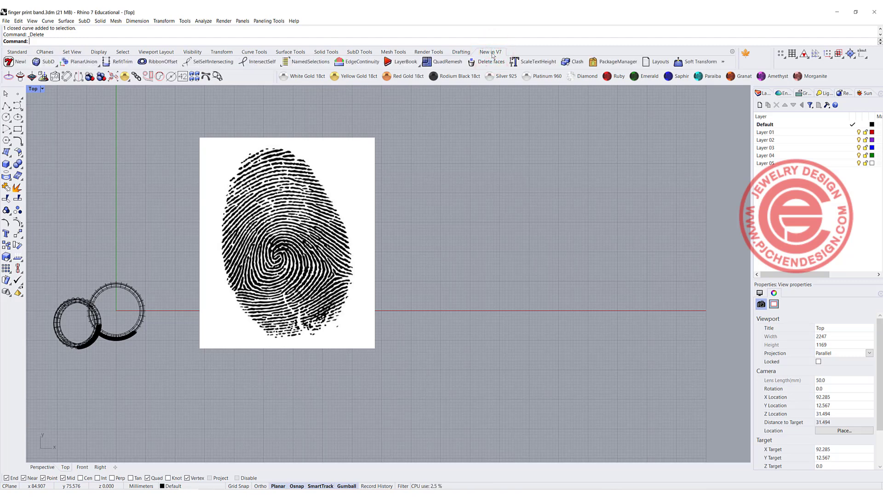
{"action": "left_click", "coordinate": [599, 64]}
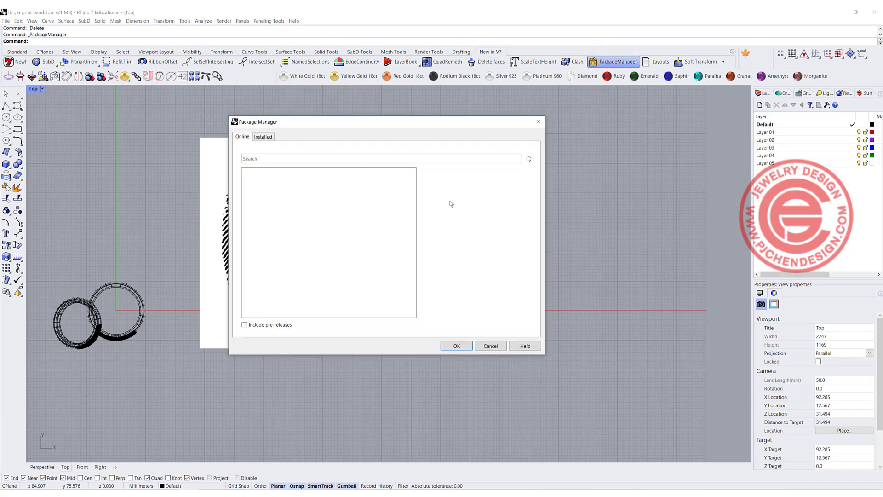
{"action": "left_click", "coordinate": [266, 136]}
{"action": "left_click", "coordinate": [257, 158]}
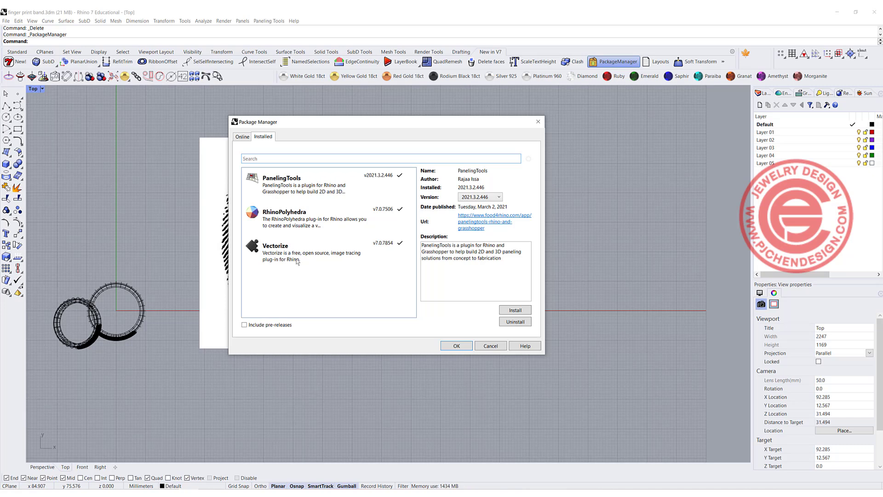
{"action": "left_click", "coordinate": [490, 346]}
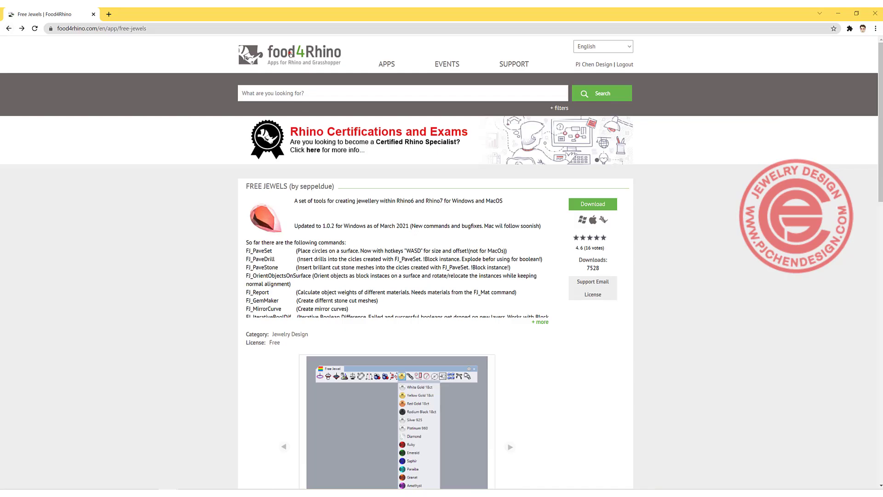
Step: Switch to food4Rhino in the browser, search for "trace" and look through the results for the Vectorize plug-in
{"action": "left_click", "coordinate": [290, 53]}
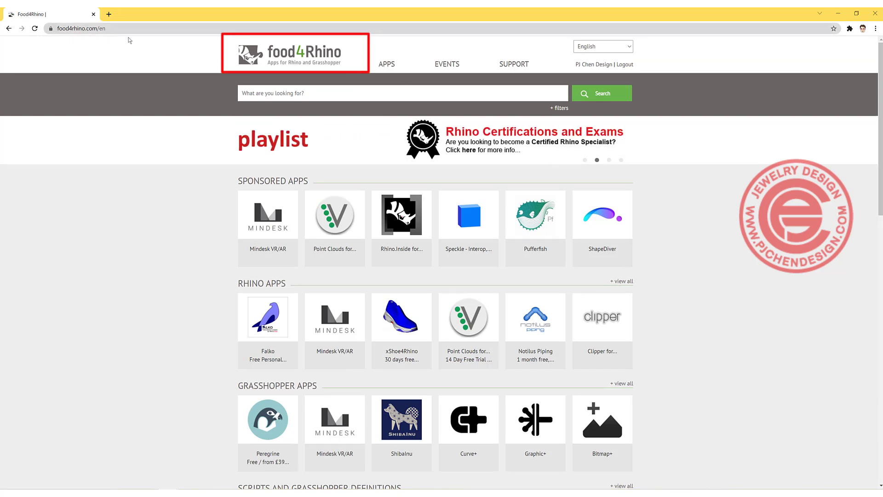
{"action": "left_click", "coordinate": [315, 92]}
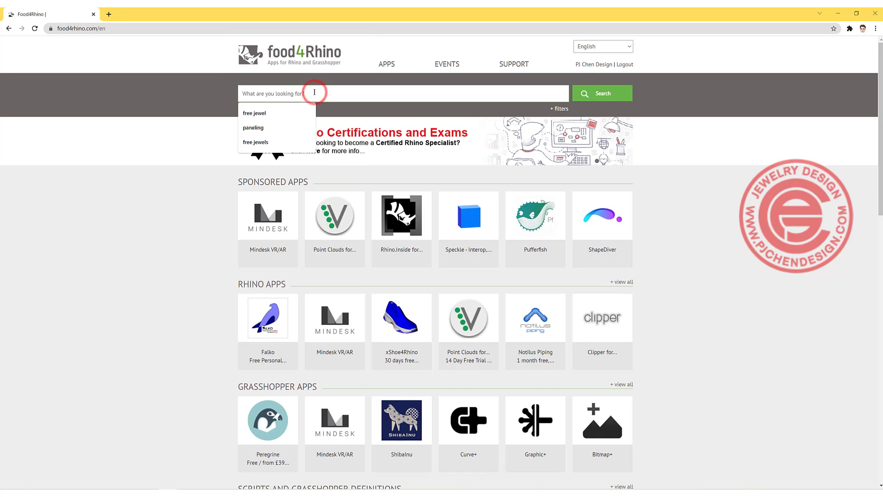
{"action": "type", "text": "trace"}
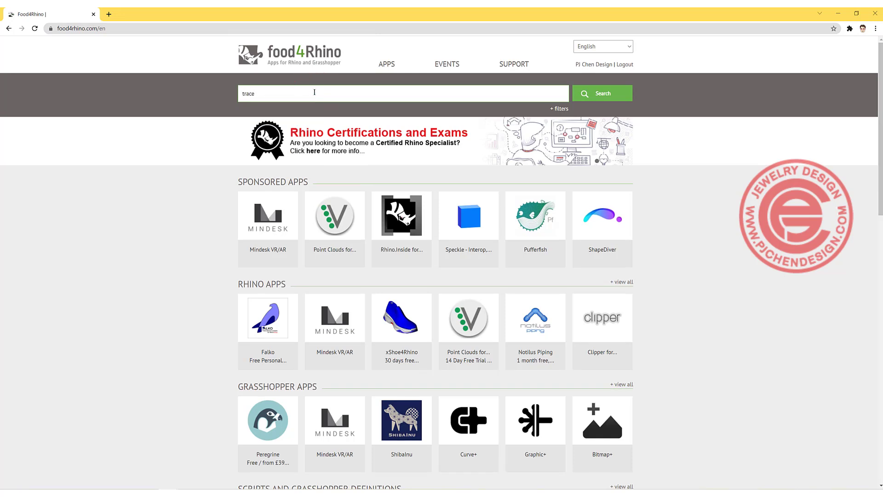
{"action": "key", "text": "Return"}
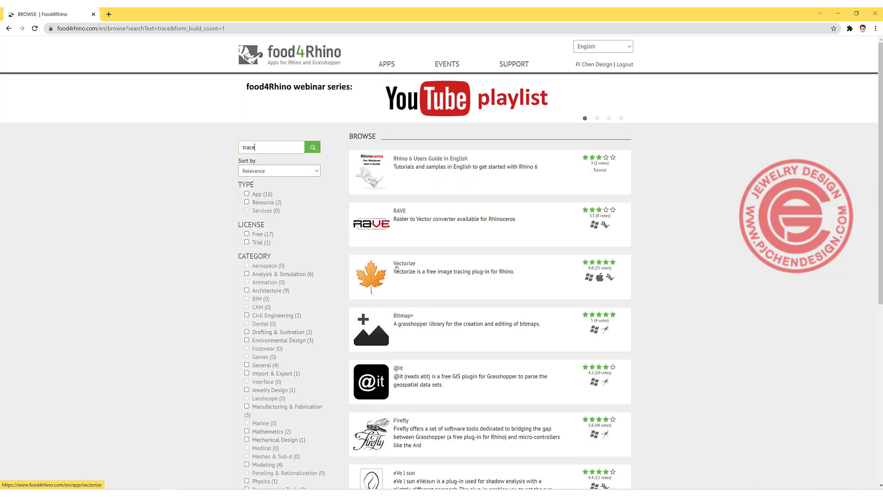
{"action": "scroll", "coordinate": [375, 277], "scroll_direction": "down", "scroll_amount": 5}
{"action": "scroll", "coordinate": [407, 166], "scroll_direction": "up", "scroll_amount": 2}
{"action": "scroll", "coordinate": [397, 174], "scroll_direction": "up", "scroll_amount": 3}
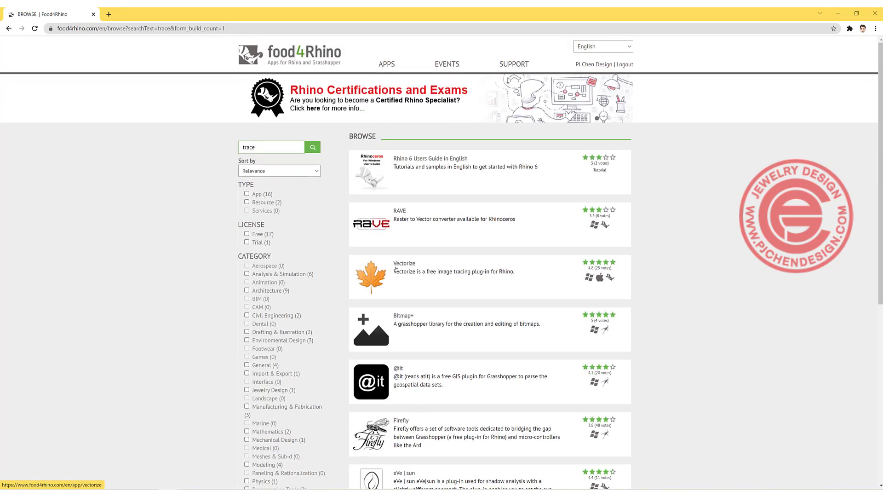
{"action": "scroll", "coordinate": [404, 272], "scroll_direction": "down", "scroll_amount": 7}
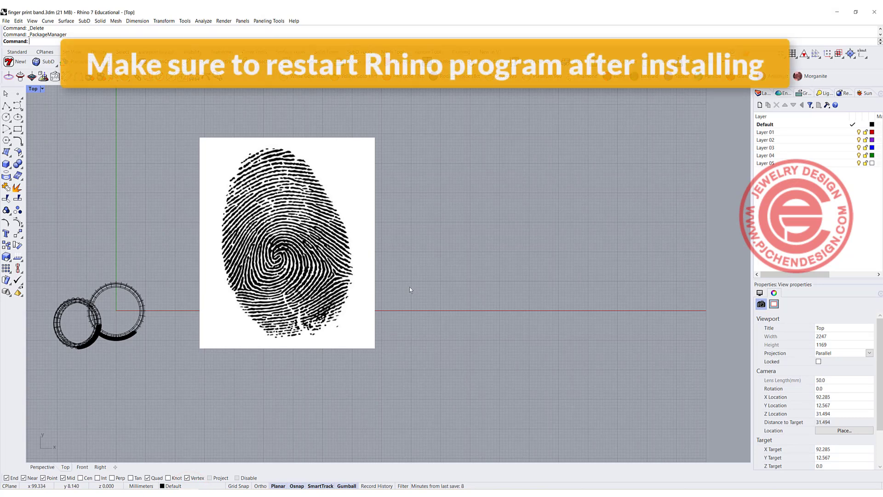
Step: Switch back to Rhino and run the Vectorize command on the image fingerprint.jpg
{"action": "scroll", "coordinate": [321, 248], "scroll_direction": "down", "scroll_amount": 2}
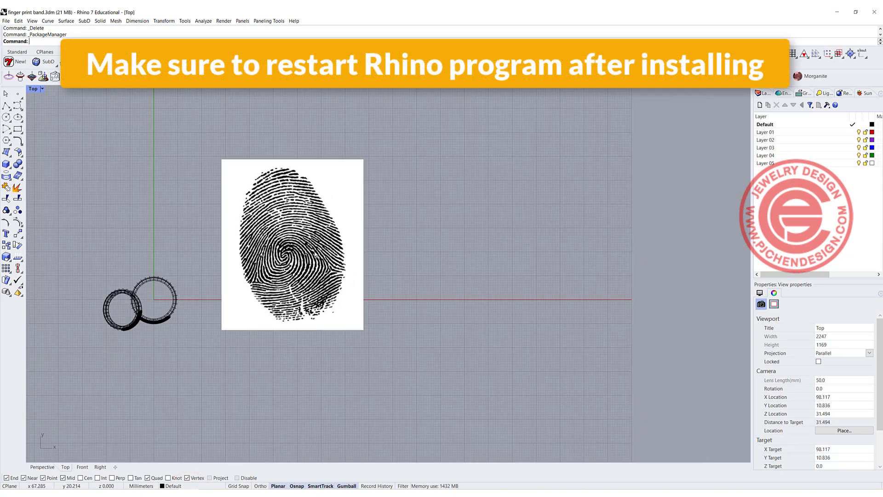
{"action": "right_click_drag", "start_coordinate": [320, 249], "coordinate": [377, 252]}
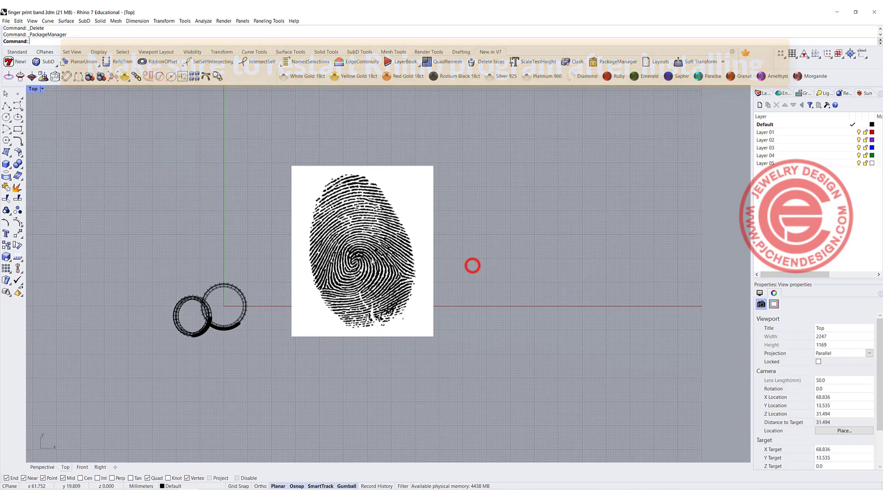
{"action": "left_click", "coordinate": [377, 252]}
{"action": "left_click", "coordinate": [504, 254]}
{"action": "right_click_drag", "start_coordinate": [501, 257], "coordinate": [395, 252]}
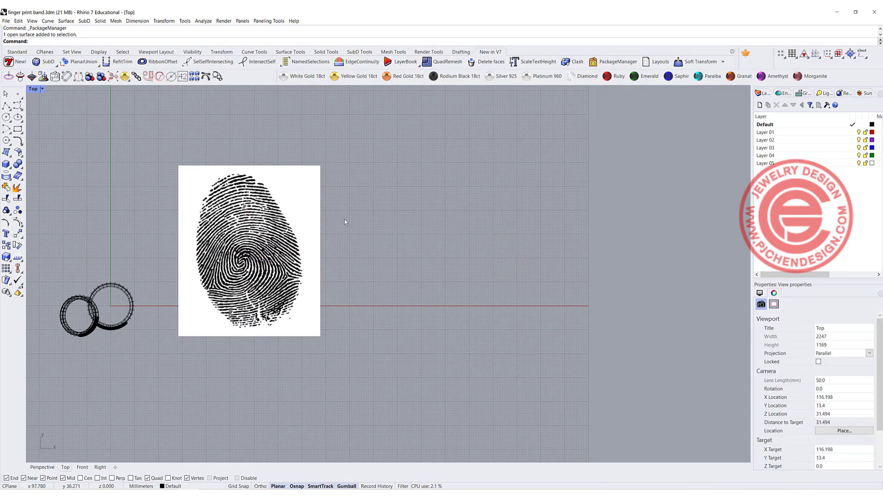
{"action": "type", "text": "Vectorize"}
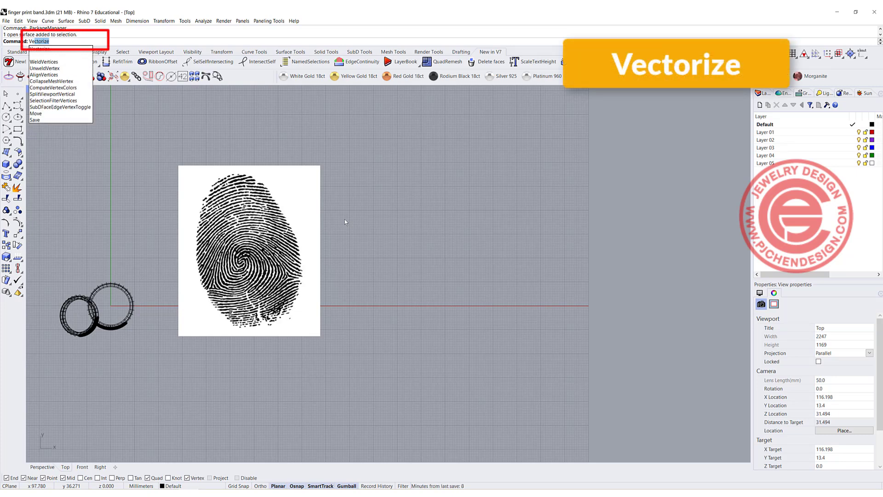
{"action": "key", "text": "Return"}
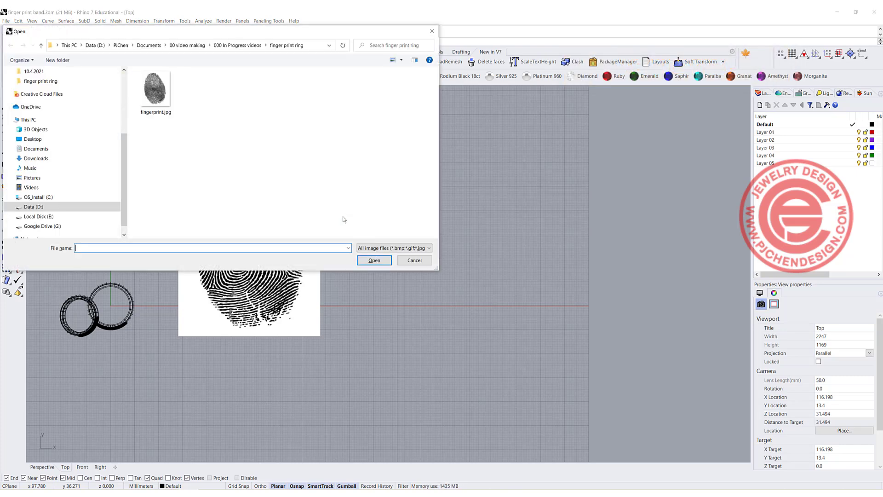
{"action": "left_click_drag", "start_coordinate": [179, 34], "coordinate": [434, 91]}
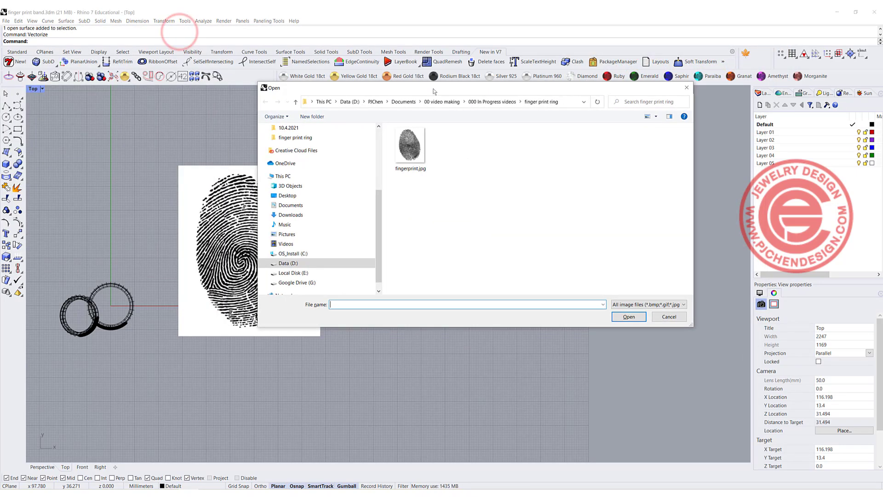
{"action": "left_click", "coordinate": [414, 139]}
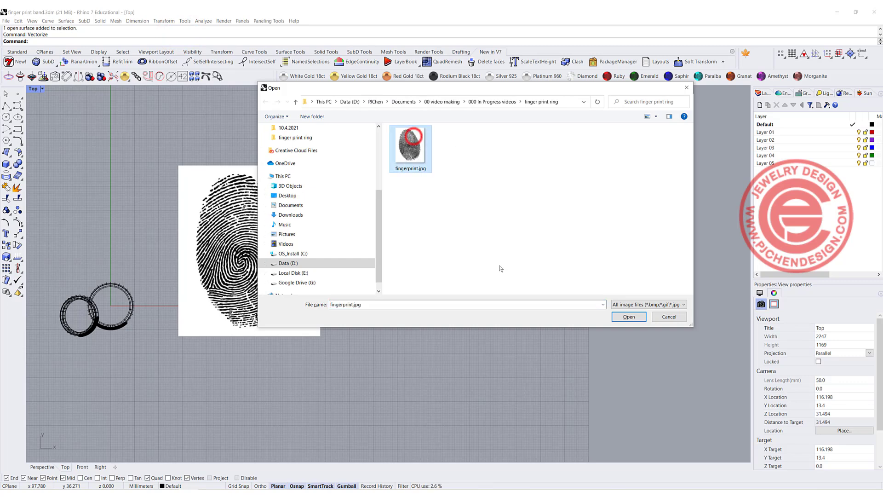
{"action": "left_click", "coordinate": [628, 317]}
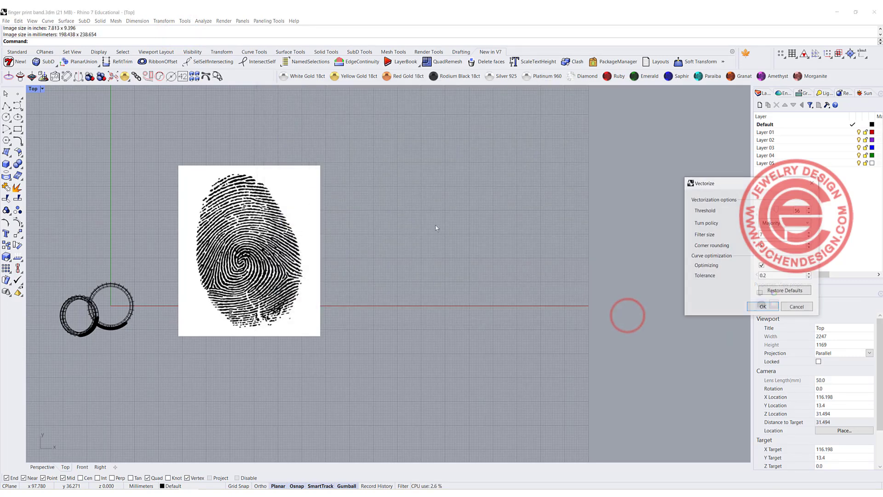
Step: Set the Vectorize threshold to 39, keep filter size 7 and corner rounding 5, and create the fingerprint outlines
{"action": "scroll", "coordinate": [426, 207], "scroll_direction": "down", "scroll_amount": 5}
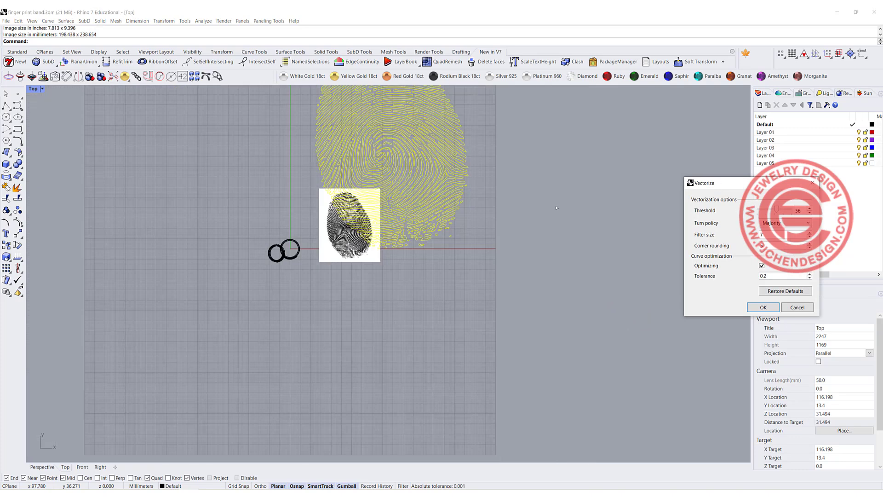
{"action": "right_click_drag", "start_coordinate": [486, 174], "coordinate": [421, 241]}
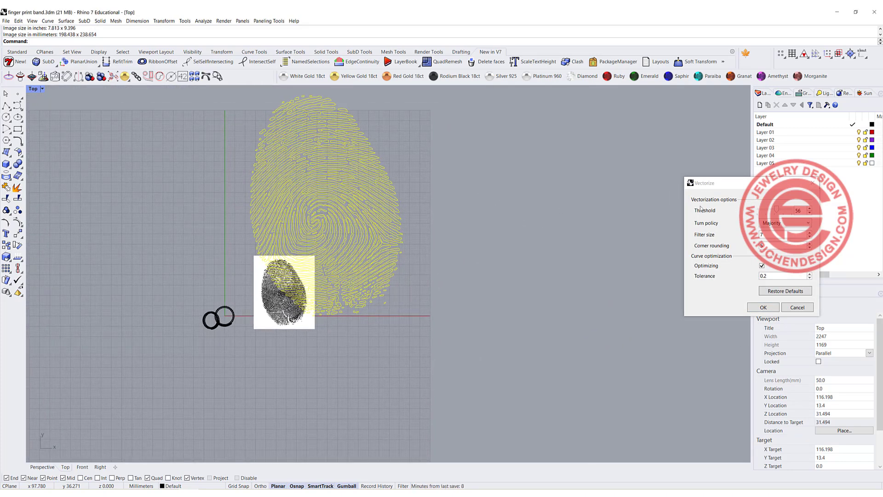
{"action": "left_click_drag", "start_coordinate": [732, 186], "coordinate": [487, 146]}
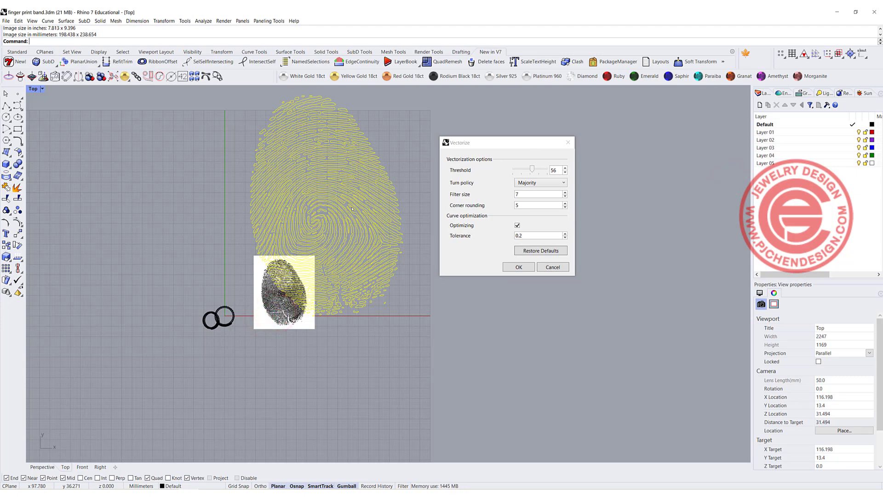
{"action": "scroll", "coordinate": [338, 178], "scroll_direction": "up", "scroll_amount": 4}
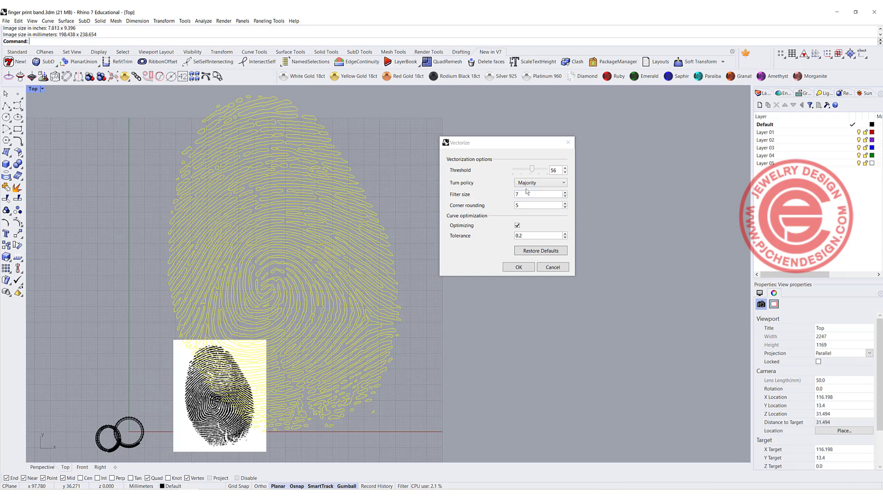
{"action": "mouse_move", "coordinate": [532, 171]}
{"action": "left_mouse_down"}
{"action": "mouse_move", "coordinate": [545, 170]}
{"action": "mouse_move", "coordinate": [516, 169]}
{"action": "mouse_move", "coordinate": [531, 168]}
{"action": "left_mouse_up"}
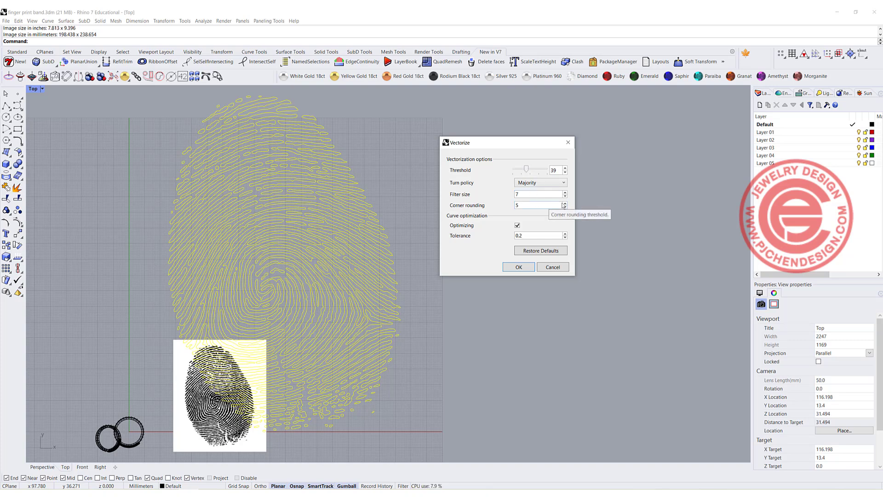
{"action": "left_click", "coordinate": [522, 203]}
{"action": "double_click", "coordinate": [520, 194]}
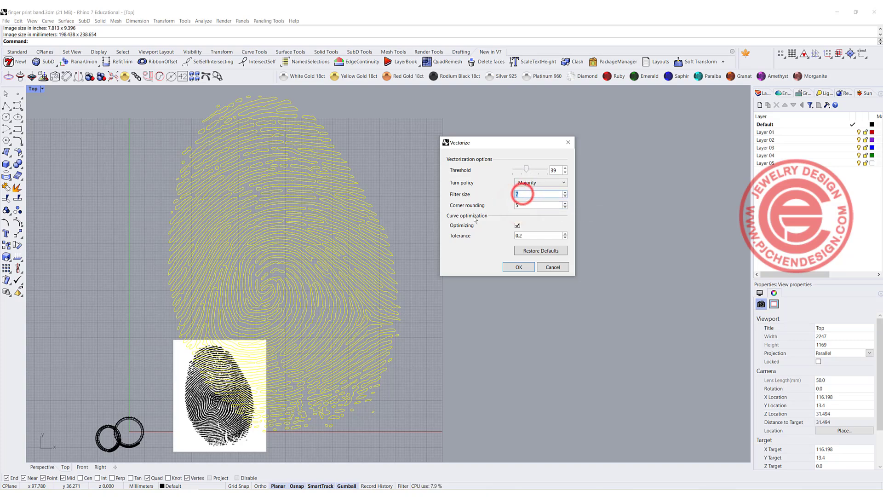
{"action": "double_click", "coordinate": [519, 204]}
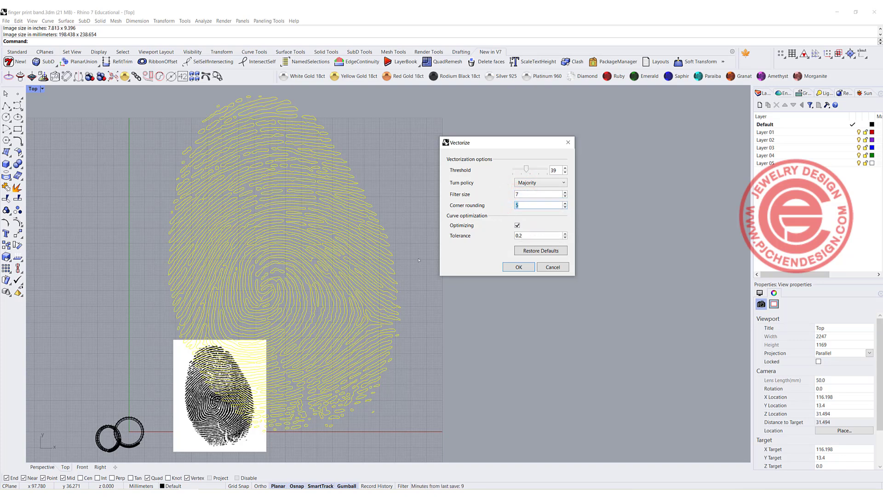
{"action": "left_click", "coordinate": [519, 268]}
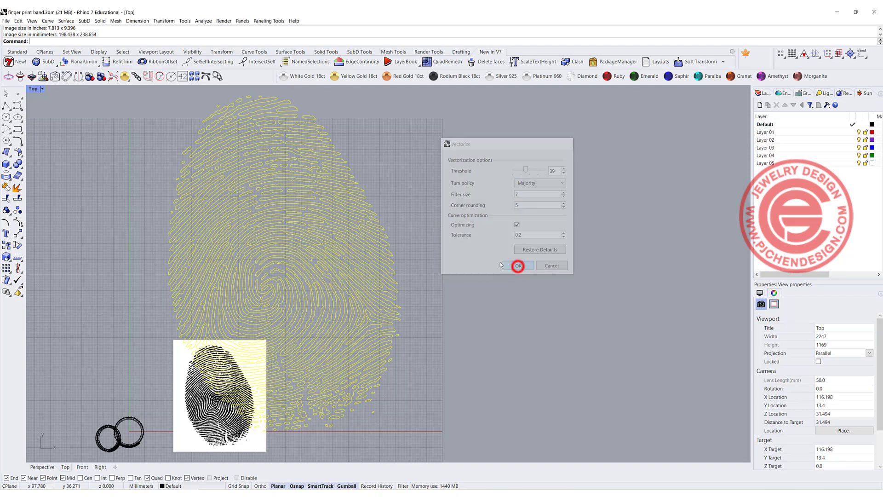
Step: Move the vectorized fingerprint curves to the right, clear of the source image, and ungroup them
{"action": "left_click_drag", "start_coordinate": [300, 246], "coordinate": [403, 251]}
{"action": "left_click", "coordinate": [546, 252]}
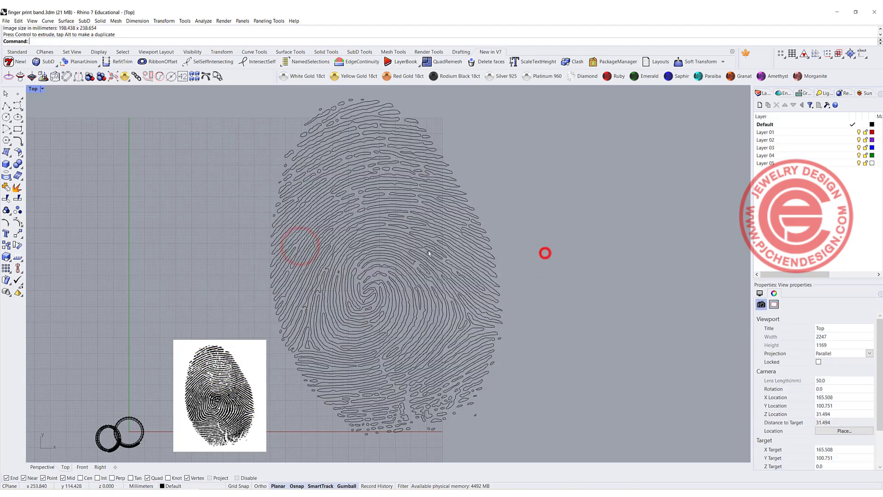
{"action": "scroll", "coordinate": [401, 249], "scroll_direction": "up", "scroll_amount": 6}
{"action": "left_click", "coordinate": [402, 244]}
{"action": "left_click", "coordinate": [18, 210]}
{"action": "left_click", "coordinate": [69, 213]}
Step: Select a few ridge curves one at a time to check whether each is a separate closed outline
{"action": "left_click", "coordinate": [271, 179]}
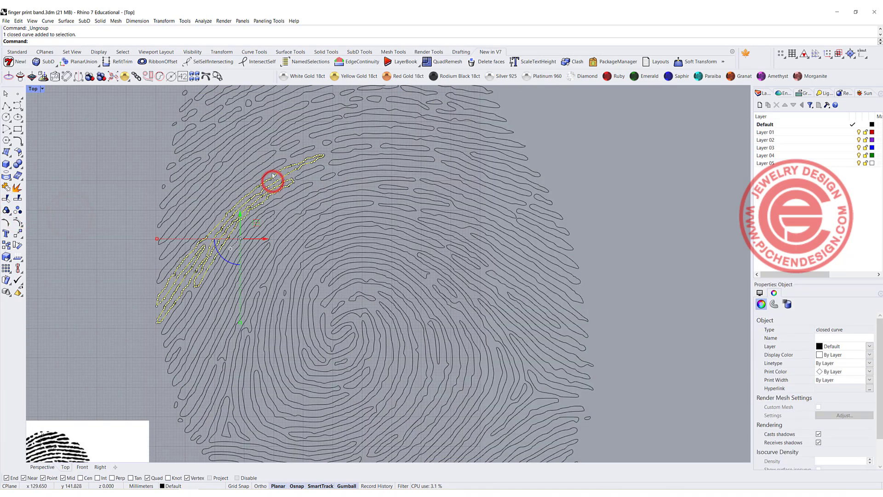
{"action": "left_click", "coordinate": [277, 167]}
{"action": "left_click", "coordinate": [293, 150]}
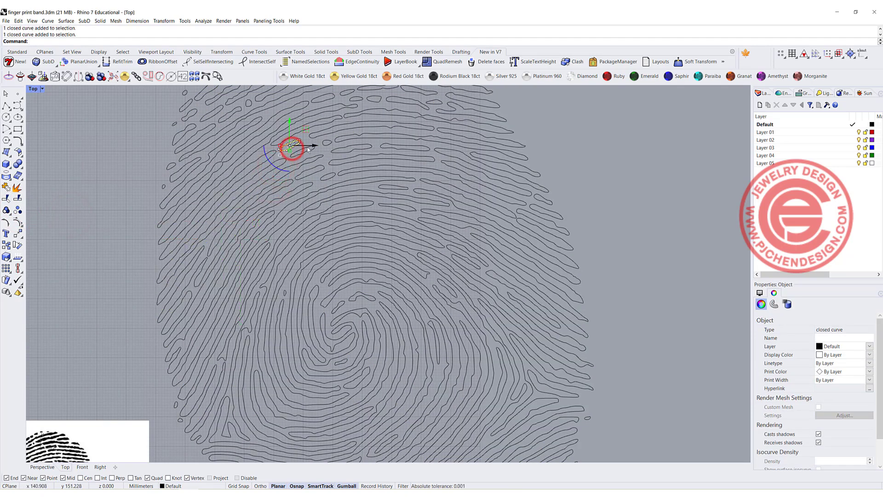
Step: Delete the source fingerprint.jpg picture, keeping the vectorized curves
{"action": "left_click", "coordinate": [296, 152]}
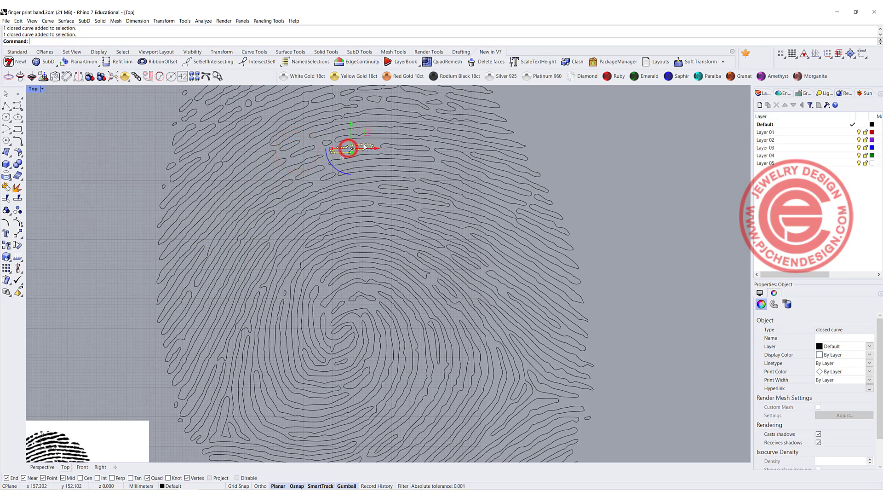
{"action": "scroll", "coordinate": [364, 204], "scroll_direction": "down", "scroll_amount": 5}
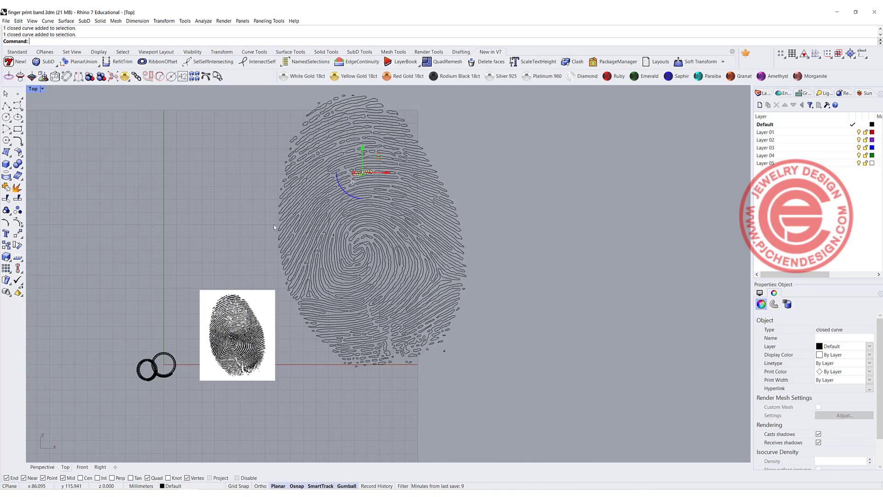
{"action": "left_click", "coordinate": [247, 325]}
{"action": "scroll", "coordinate": [244, 328], "scroll_direction": "up", "scroll_amount": 5}
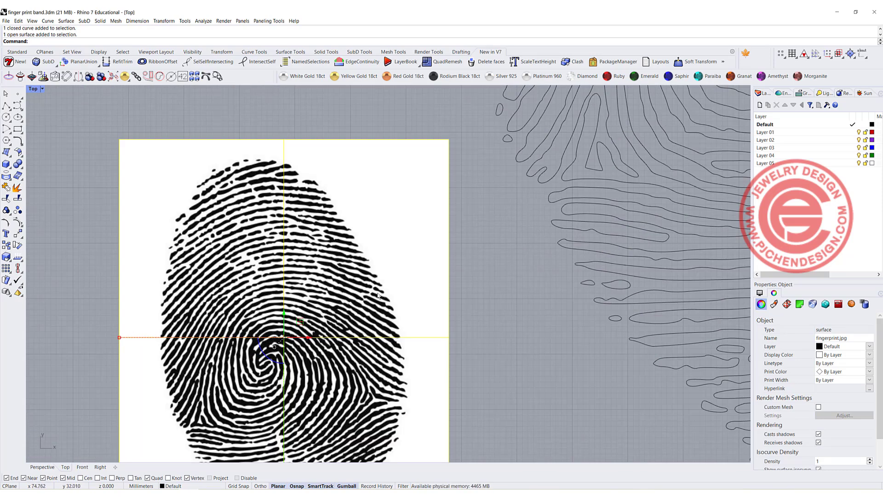
{"action": "scroll", "coordinate": [354, 394], "scroll_direction": "down", "scroll_amount": 3}
{"action": "left_click", "coordinate": [403, 376]}
{"action": "left_click", "coordinate": [334, 357]}
{"action": "key", "text": "Delete"}
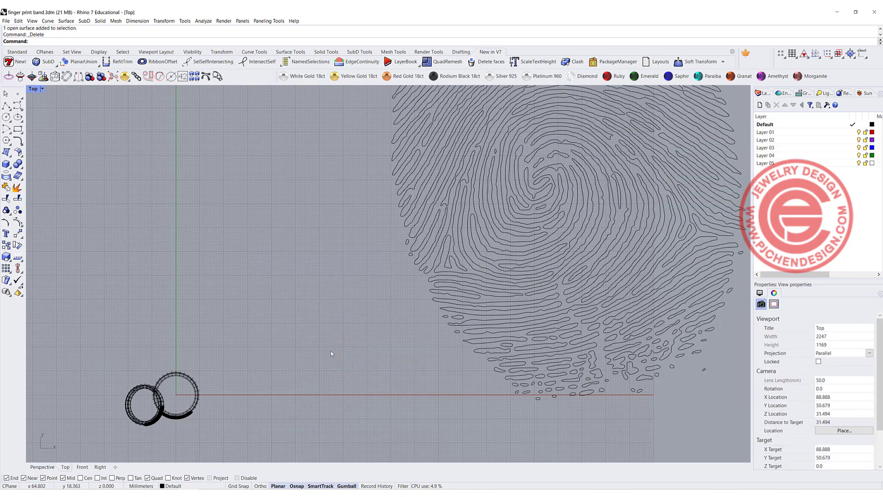
Step: Hide the two existing ring models near the origin
{"action": "scroll", "coordinate": [330, 351], "scroll_direction": "down", "scroll_amount": 3}
{"action": "right_click_drag", "start_coordinate": [333, 334], "coordinate": [274, 322]}
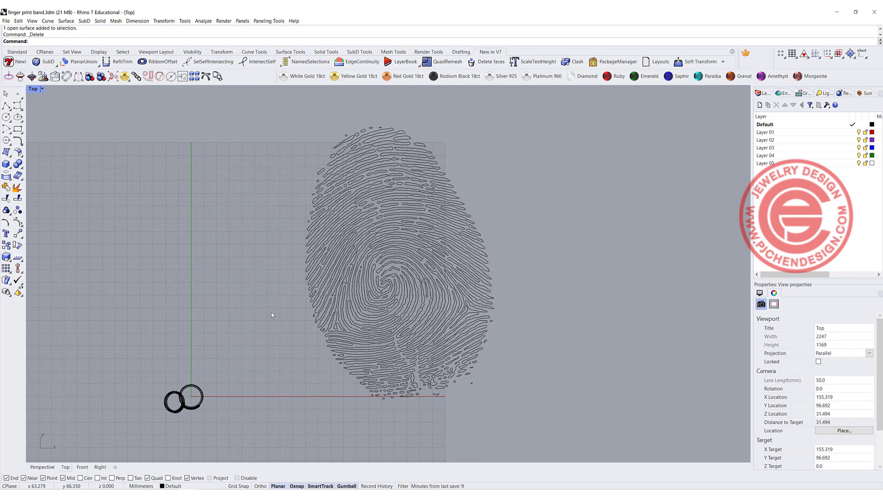
{"action": "scroll", "coordinate": [276, 306], "scroll_direction": "down", "scroll_amount": 2}
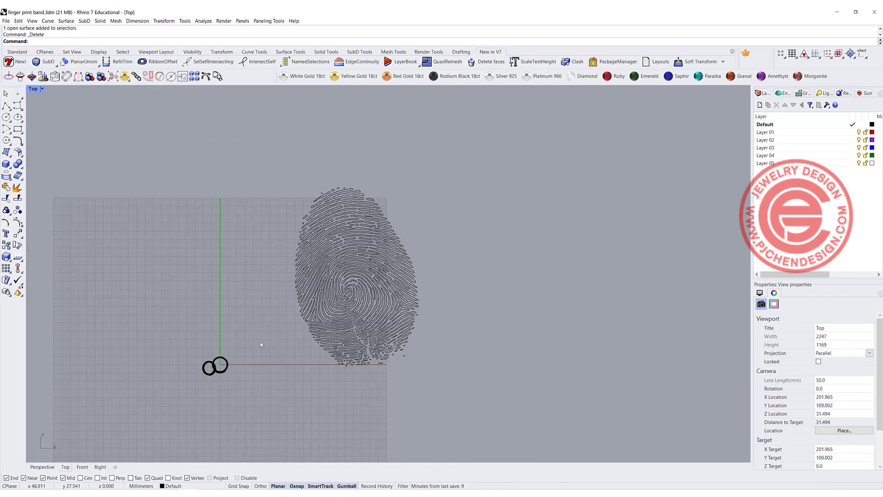
{"action": "left_click_drag", "start_coordinate": [168, 339], "coordinate": [250, 405]}
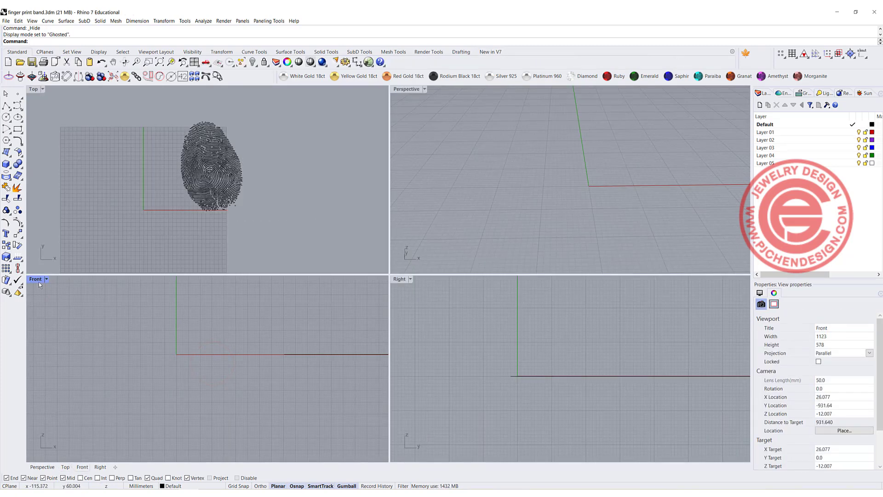
Step: Draw a 16 mm diameter circle centred on the origin in the Front view
{"action": "left_click", "coordinate": [38, 282]}
{"action": "key", "text": "ctrl+m"}
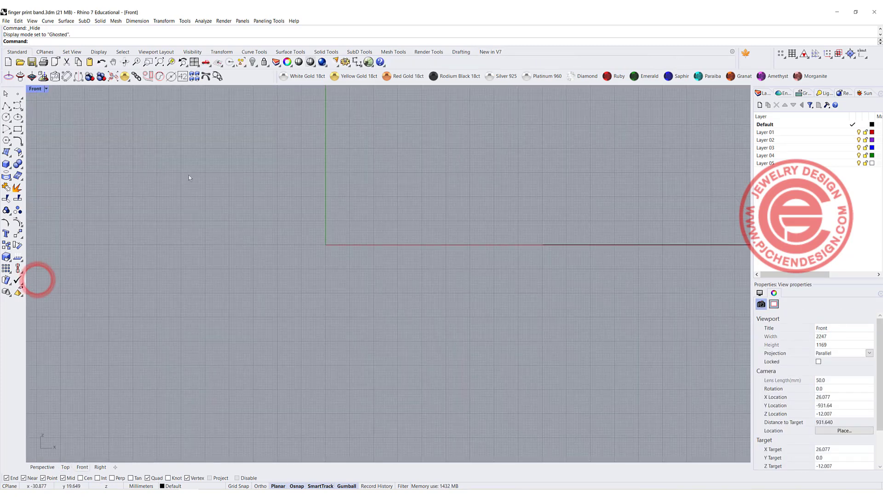
{"action": "left_click", "coordinate": [6, 116]}
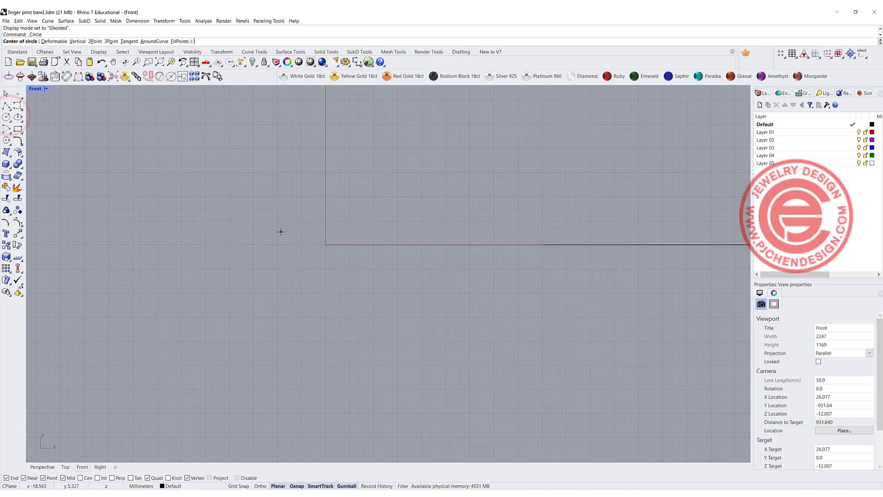
{"action": "left_click", "coordinate": [326, 245]}
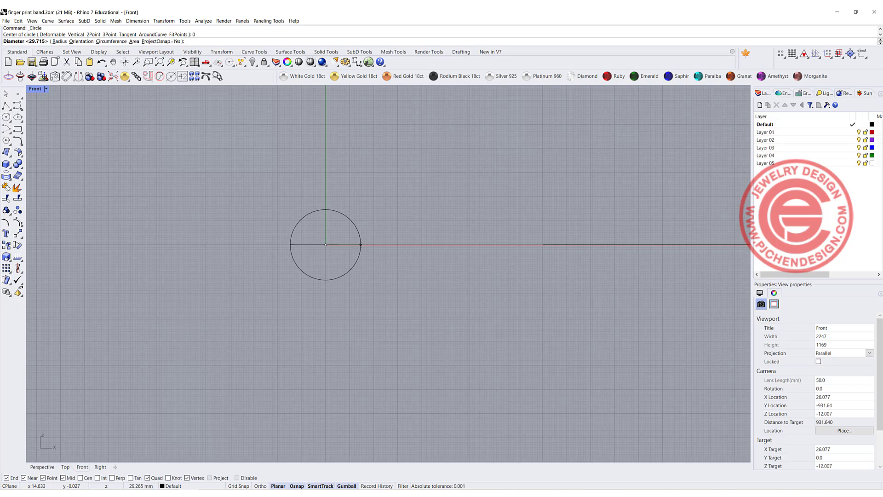
{"action": "type", "text": "16"}
{"action": "key", "text": "Return"}
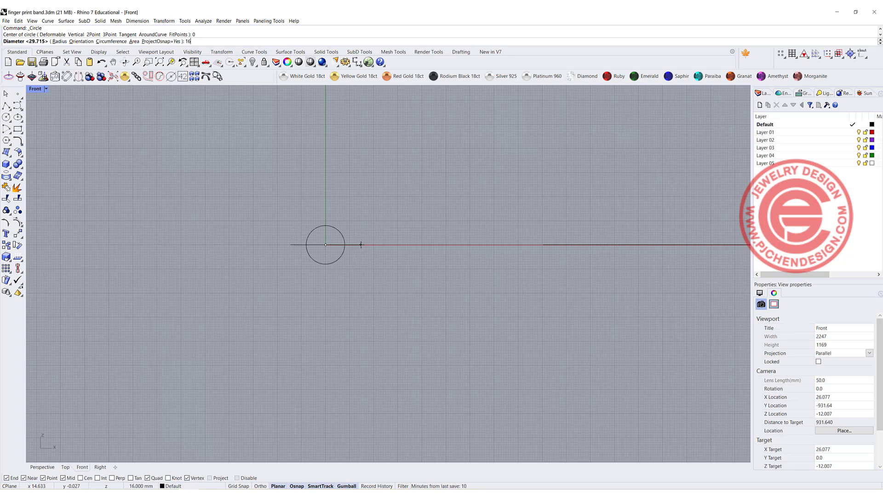
{"action": "scroll", "coordinate": [328, 220], "scroll_direction": "up", "scroll_amount": 3}
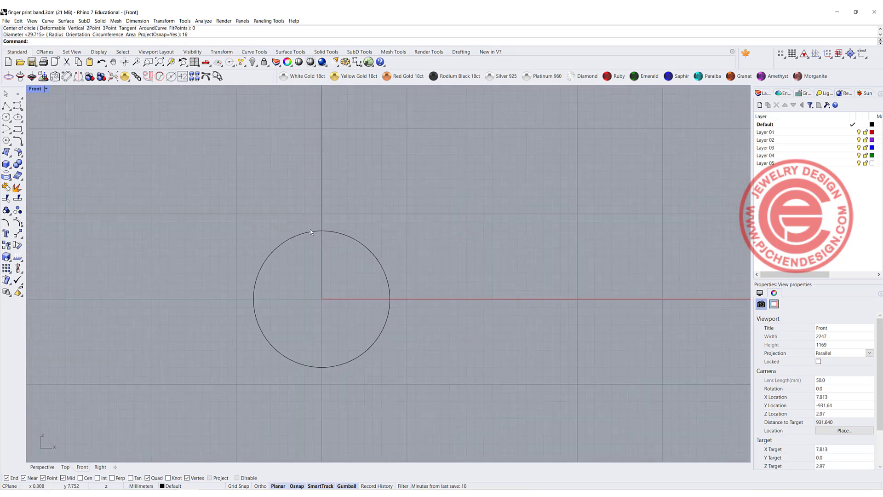
Step: Draw a rectangle about 7 mm wide and 1.5 mm high in the Right view, starting at the circle's top point
{"action": "double_click", "coordinate": [37, 89]}
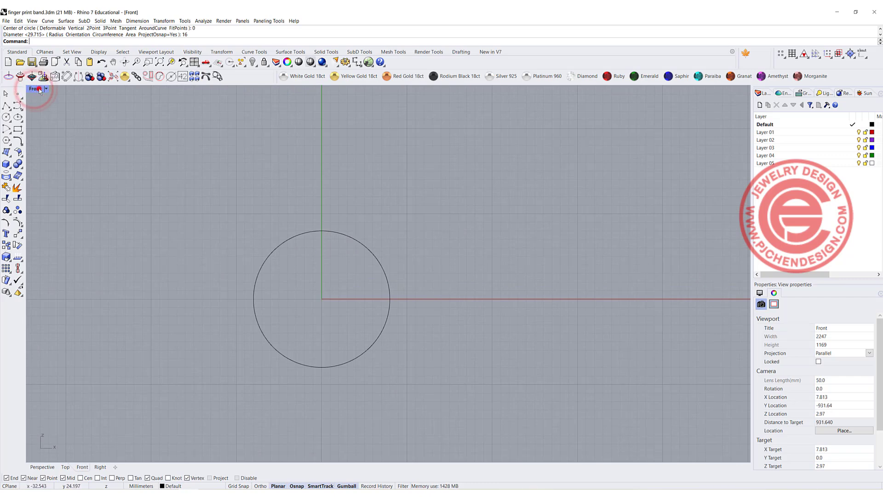
{"action": "left_click", "coordinate": [399, 279]}
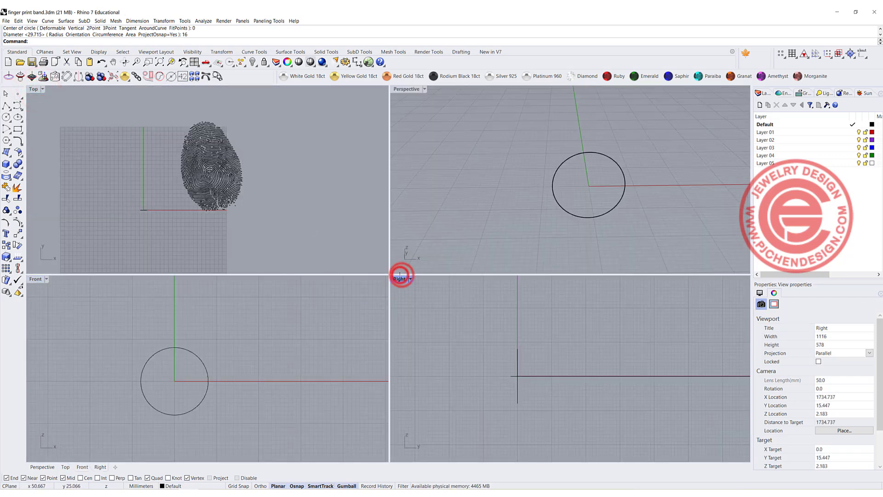
{"action": "double_click", "coordinate": [399, 279]}
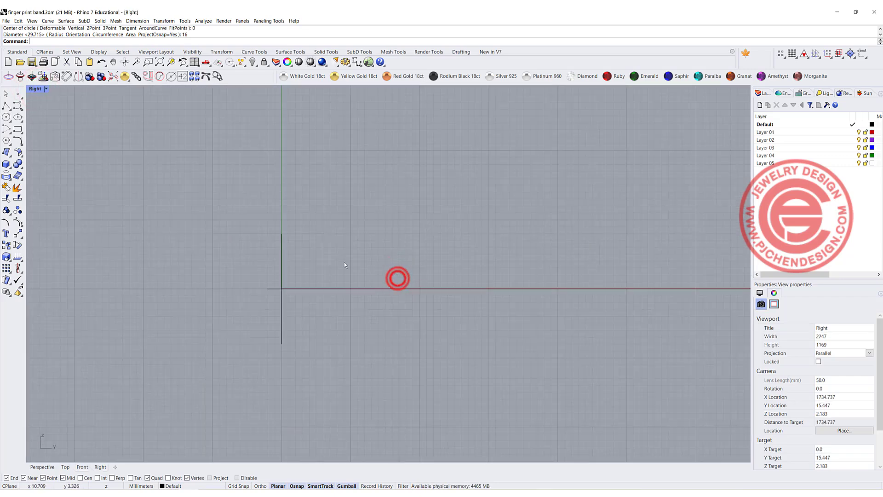
{"action": "left_click", "coordinate": [18, 130]}
{"action": "left_click", "coordinate": [284, 230]}
{"action": "scroll", "coordinate": [318, 219], "scroll_direction": "up", "scroll_amount": 5}
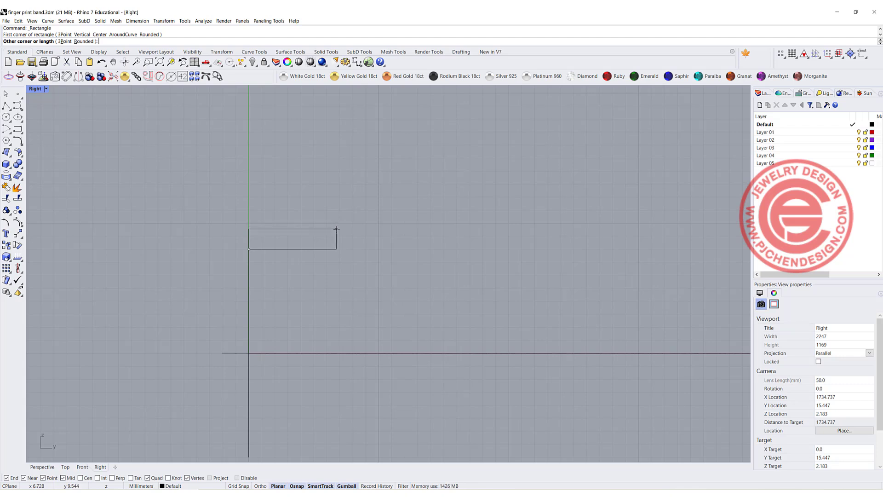
{"action": "left_click", "coordinate": [341, 229]}
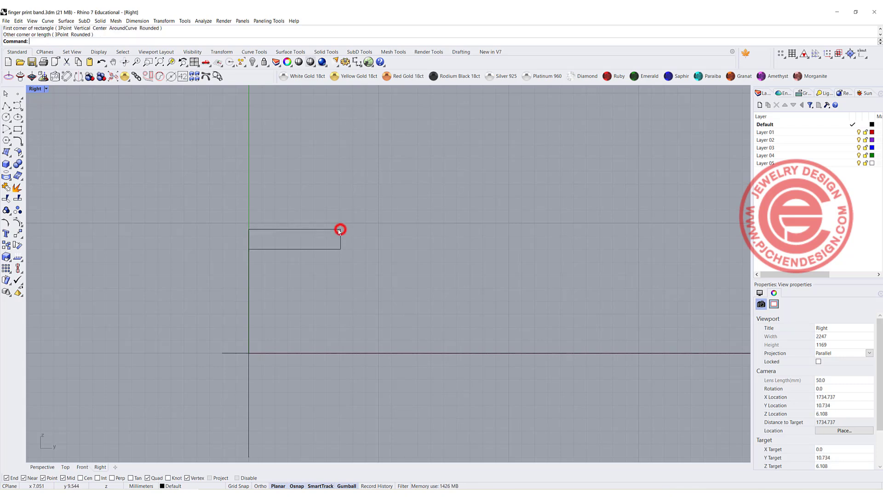
Step: Explode the band profile rectangle into separate line segments
{"action": "left_click", "coordinate": [331, 230]}
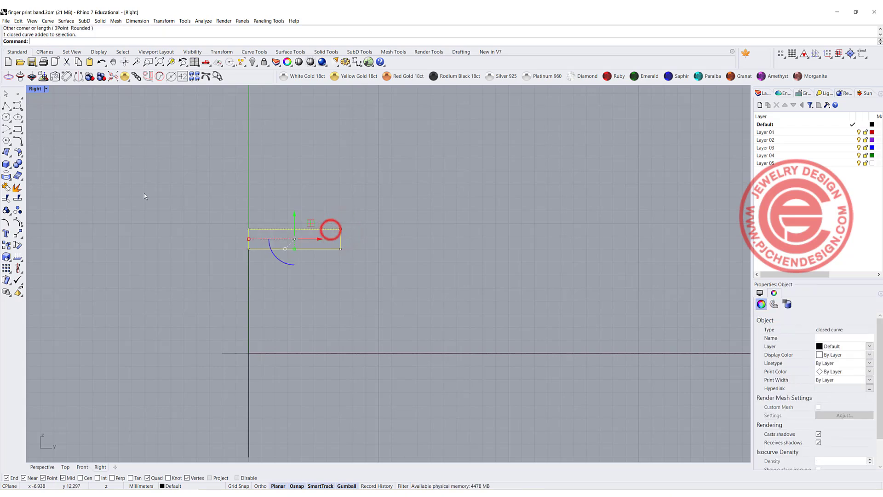
{"action": "left_click", "coordinate": [18, 188]}
{"action": "left_click", "coordinate": [198, 187]}
{"action": "left_click", "coordinate": [292, 228]}
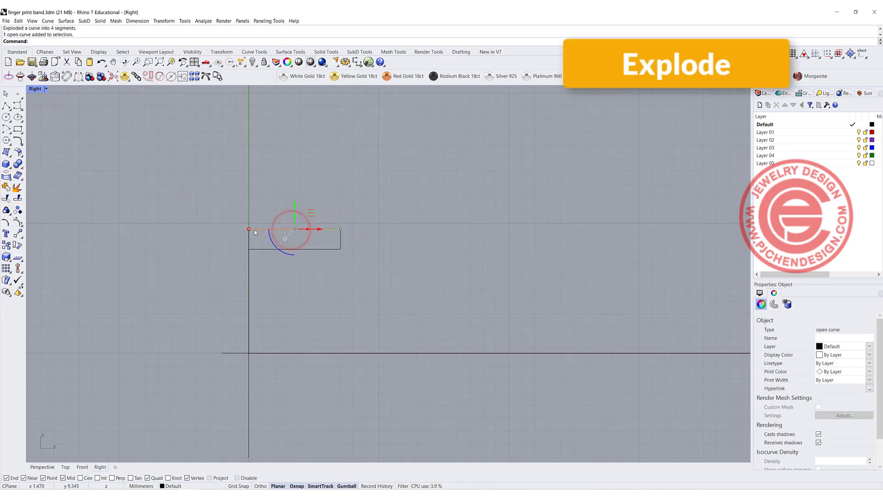
{"action": "left_click", "coordinate": [197, 217]}
Step: Rebuild the rectangle's top line with point count 3 and degree 2, deleting the input
{"action": "scroll", "coordinate": [240, 220], "scroll_direction": "up", "scroll_amount": 3}
{"action": "left_click", "coordinate": [274, 234]}
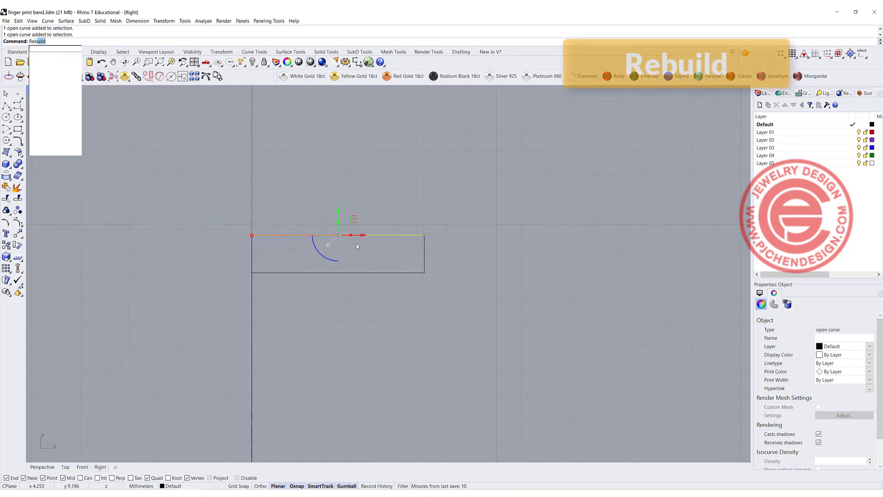
{"action": "key", "text": "Return"}
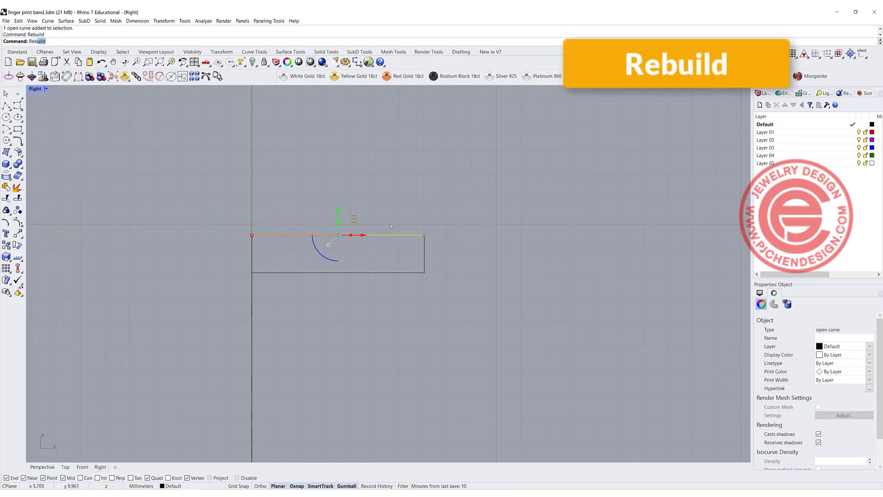
{"action": "double_click", "coordinate": [477, 139]}
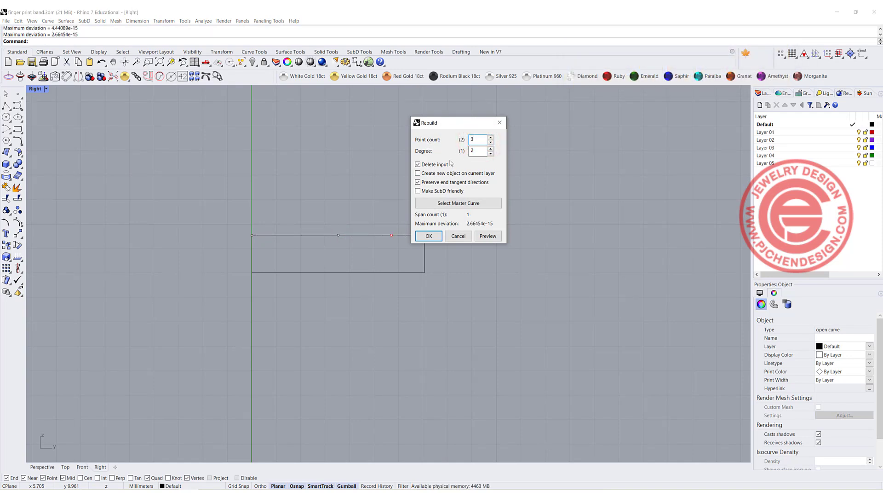
{"action": "left_click", "coordinate": [425, 238]}
Step: Raise the top line's middle control point into a dome and join the four segments into one closed profile
{"action": "left_click_drag", "start_coordinate": [291, 193], "coordinate": [365, 250]}
{"action": "left_click_drag", "start_coordinate": [338, 214], "coordinate": [347, 172]}
{"action": "left_click", "coordinate": [520, 233]}
{"action": "left_click_drag", "start_coordinate": [184, 168], "coordinate": [437, 283]}
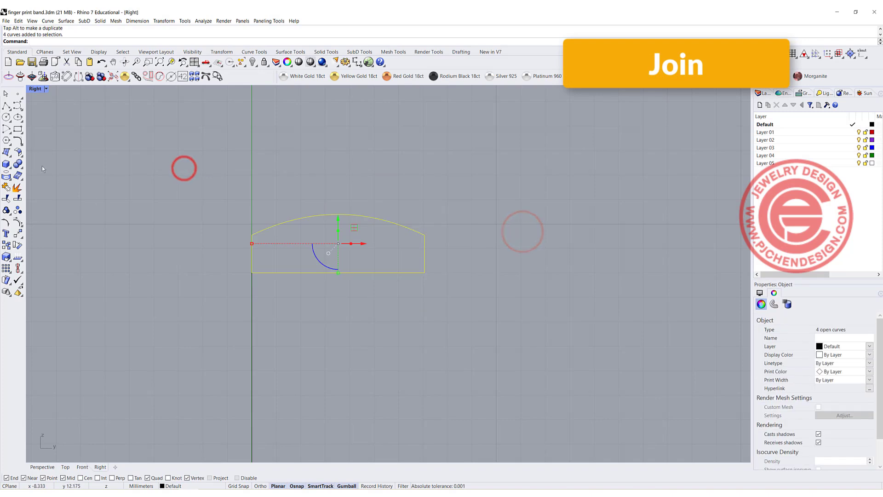
{"action": "left_click", "coordinate": [6, 187]}
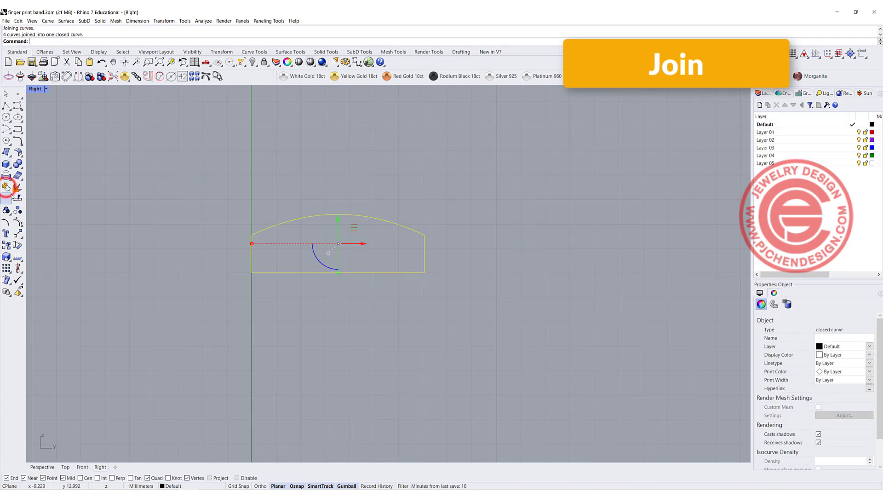
Step: Move the domed profile from its bottom edge's midpoint to the circle's top point, centring it on the vertical axis
{"action": "left_click", "coordinate": [17, 234]}
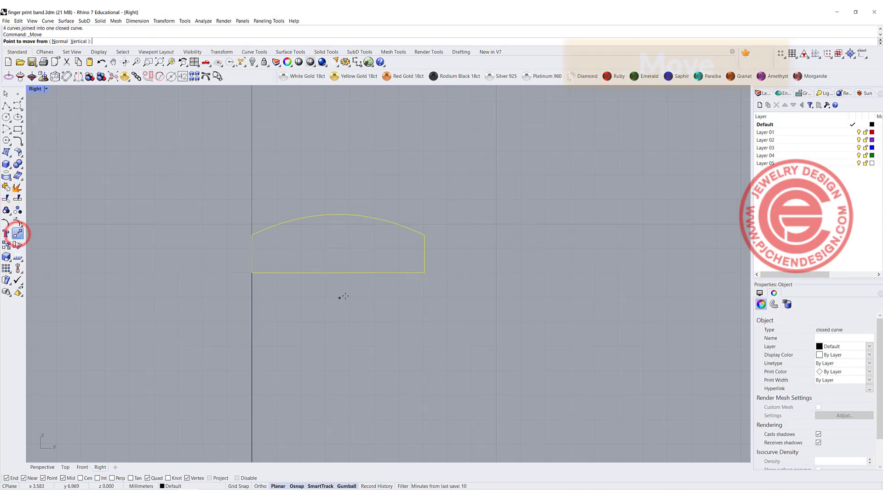
{"action": "left_click", "coordinate": [334, 271]}
{"action": "left_click", "coordinate": [249, 271]}
{"action": "scroll", "coordinate": [335, 296], "scroll_direction": "down", "scroll_amount": 2}
{"action": "scroll", "coordinate": [342, 228], "scroll_direction": "up", "scroll_amount": 2}
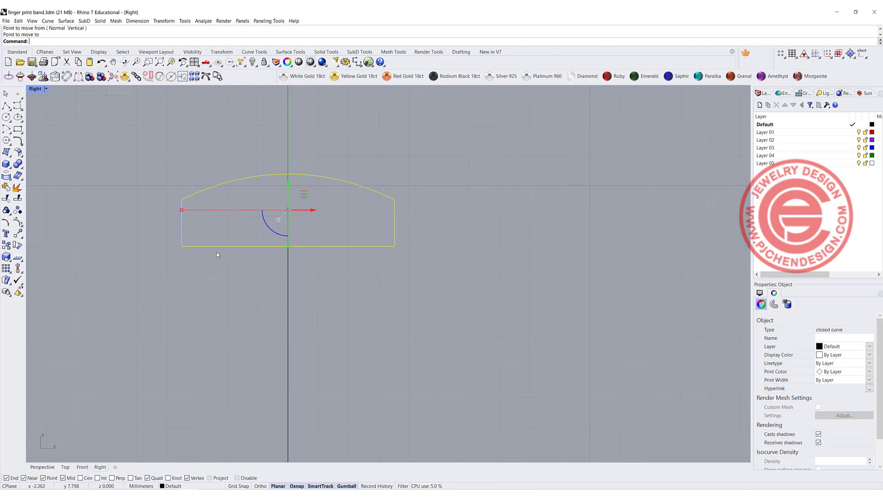
Step: Round all corners of the domed profile with Fillet Corners at a 0.6 mm radius
{"action": "left_click", "coordinate": [21, 143]}
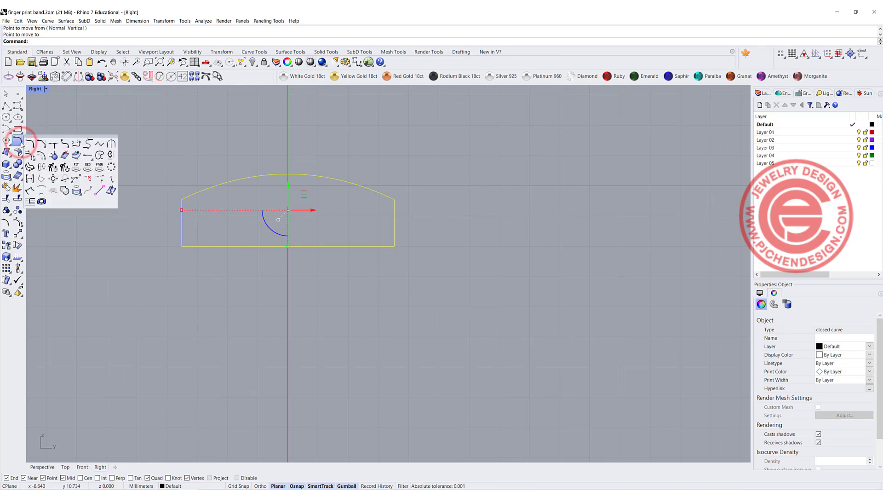
{"action": "left_click", "coordinate": [64, 144]}
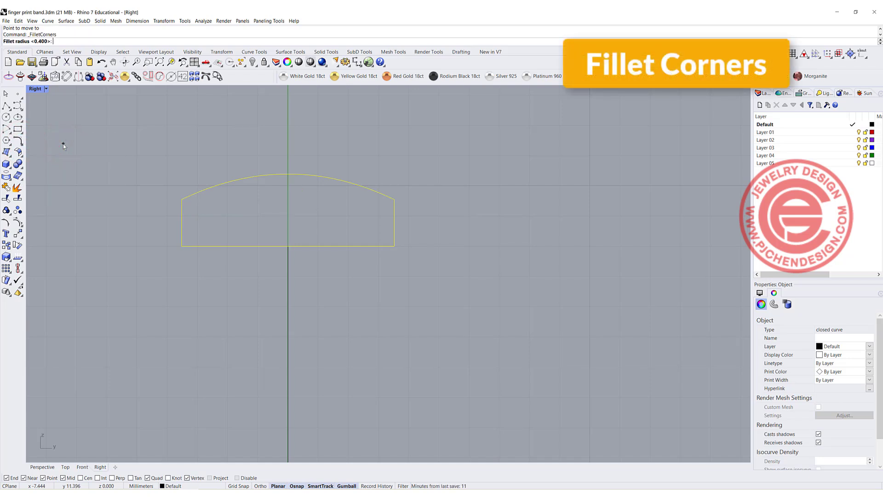
{"action": "type", "text": "0.6"}
{"action": "key", "text": "Return"}
{"action": "left_click", "coordinate": [295, 154]}
{"action": "scroll", "coordinate": [256, 174], "scroll_direction": "down", "scroll_amount": 5}
{"action": "scroll", "coordinate": [251, 170], "scroll_direction": "up", "scroll_amount": 3}
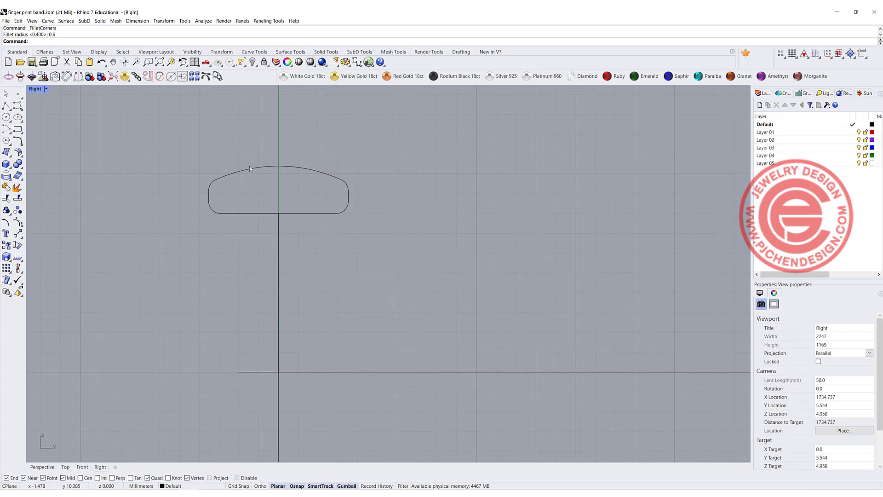
Step: Explode the filleted band profile so its top arc is a separate curve
{"action": "left_click", "coordinate": [250, 167]}
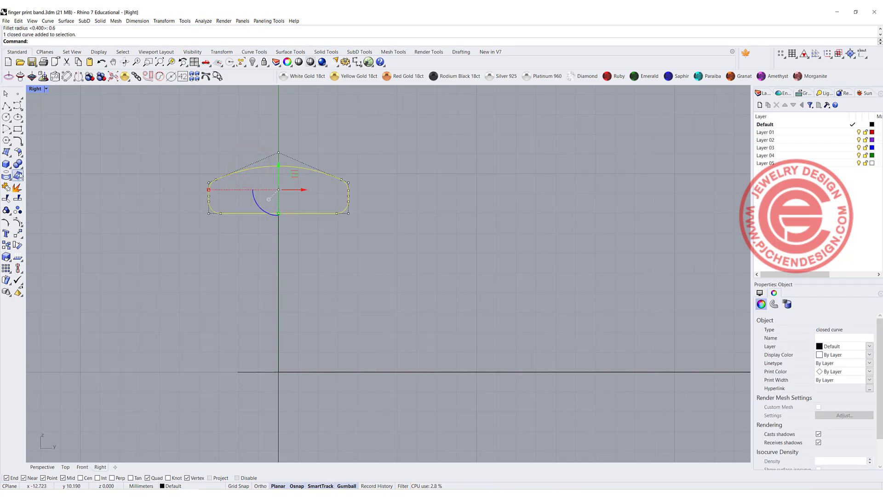
{"action": "left_click", "coordinate": [18, 187]}
{"action": "left_click", "coordinate": [234, 170]}
Step: Sweep the profile's top arc along the circle with Sweep 1 Rail, Freeform style, leaving the cross sections unchanged
{"action": "double_click", "coordinate": [36, 89]}
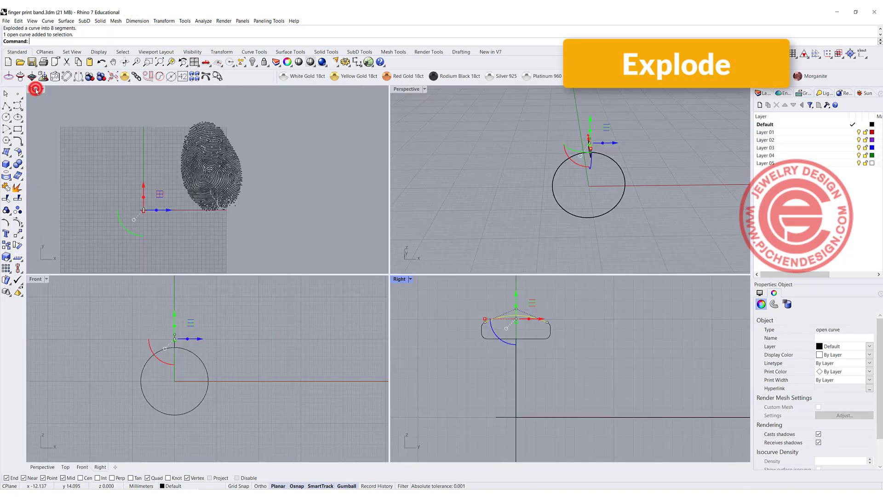
{"action": "scroll", "coordinate": [144, 219], "scroll_direction": "up", "scroll_amount": 3}
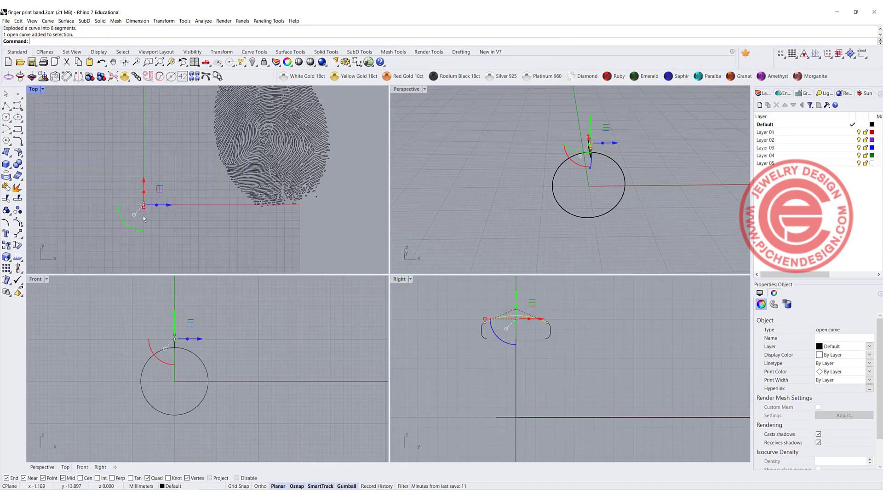
{"action": "scroll", "coordinate": [145, 218], "scroll_direction": "up", "scroll_amount": 2}
{"action": "left_click", "coordinate": [58, 134]}
{"action": "left_click", "coordinate": [65, 21]}
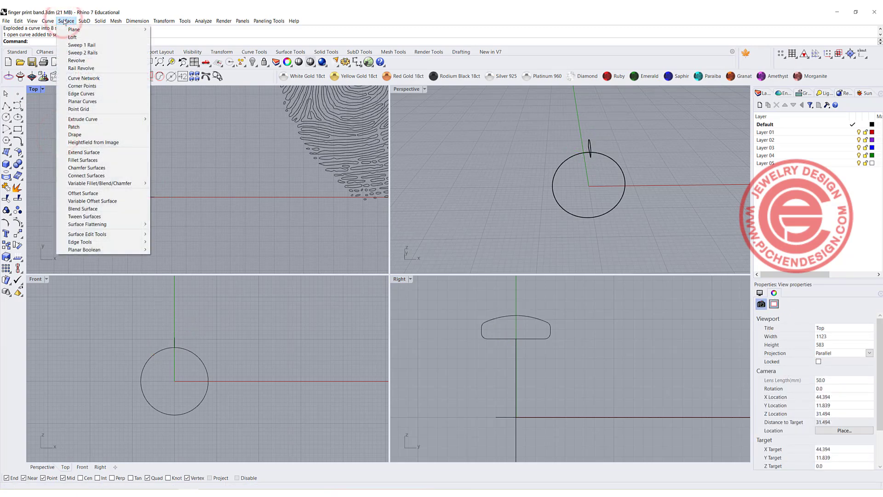
{"action": "left_click", "coordinate": [82, 45]}
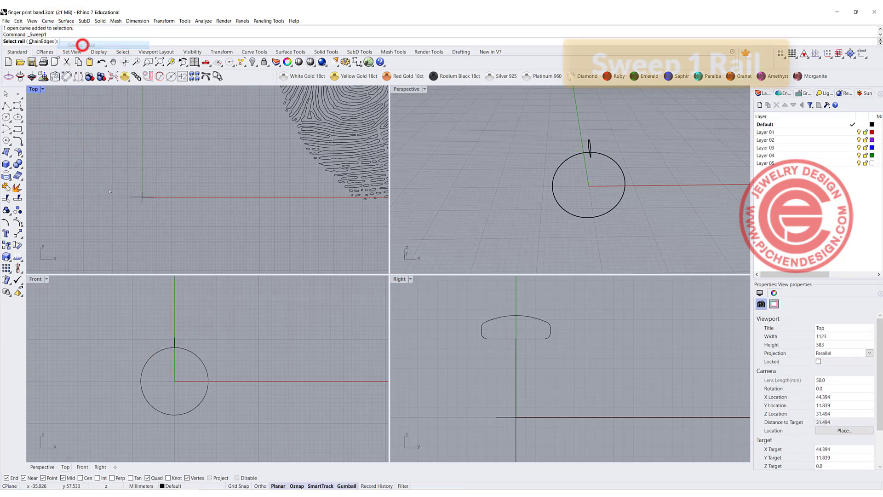
{"action": "left_click", "coordinate": [189, 351]}
{"action": "scroll", "coordinate": [596, 157], "scroll_direction": "up", "scroll_amount": 3}
{"action": "right_click_drag", "start_coordinate": [596, 157], "coordinate": [553, 152]}
{"action": "left_click", "coordinate": [499, 133]}
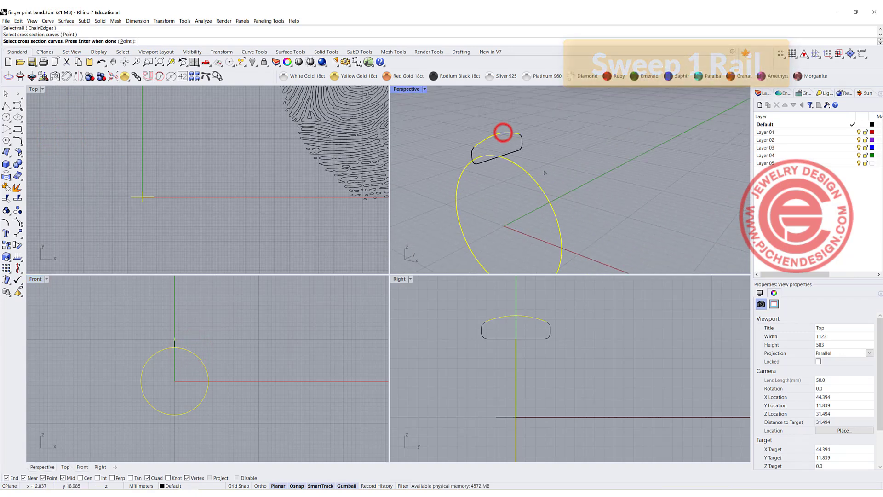
{"action": "key", "text": "Return"}
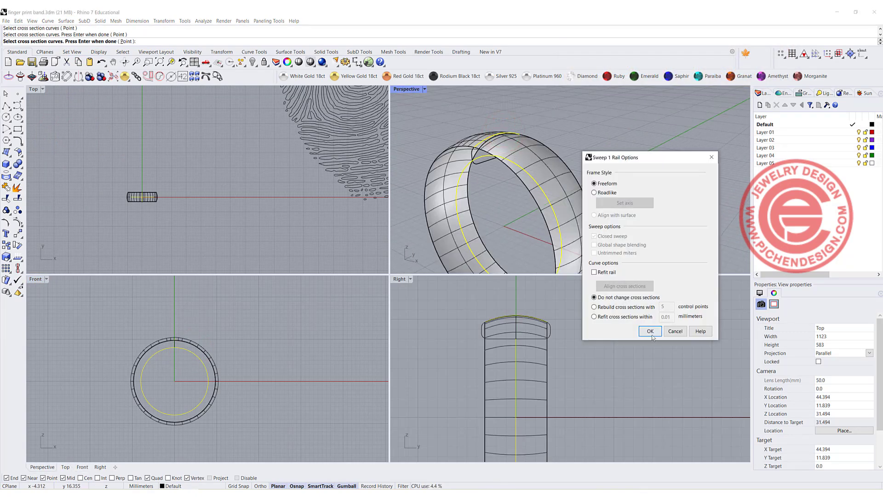
{"action": "left_click", "coordinate": [650, 331]}
Step: Examine the swept band surface and compare its size with the fingerprint curves
{"action": "scroll", "coordinate": [168, 189], "scroll_direction": "up", "scroll_amount": 3}
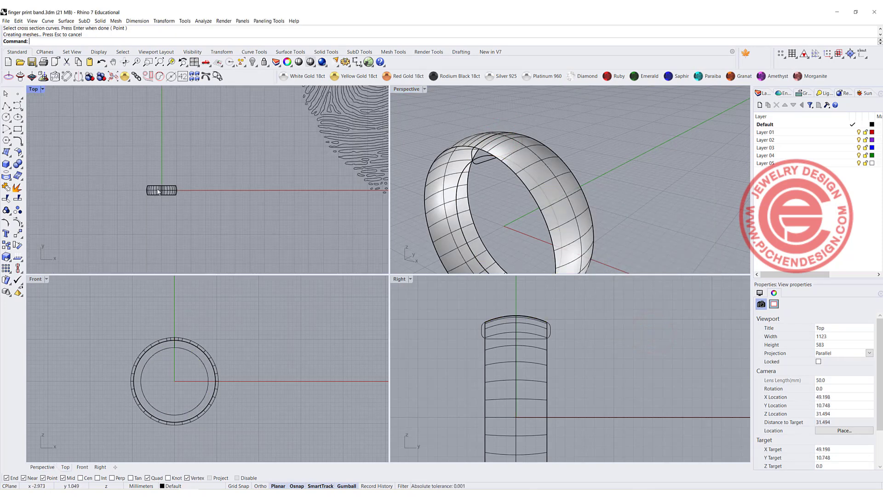
{"action": "left_click", "coordinate": [168, 189]}
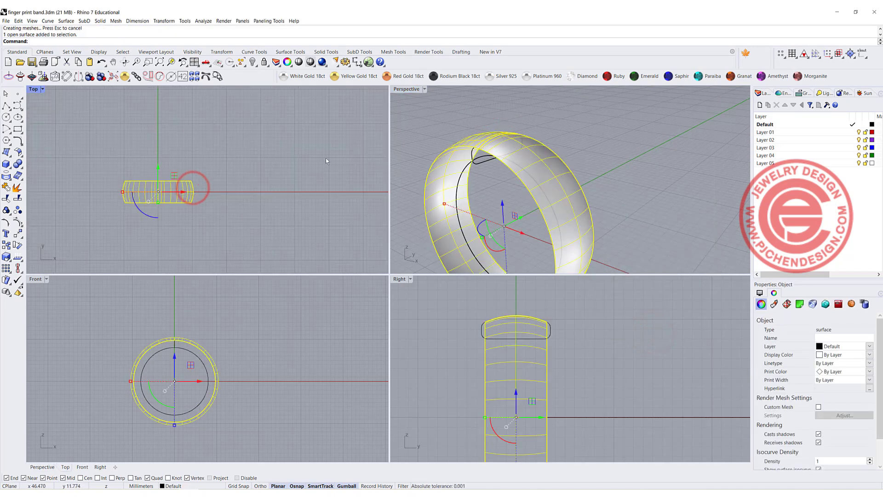
{"action": "right_click_drag", "start_coordinate": [544, 166], "coordinate": [555, 160]}
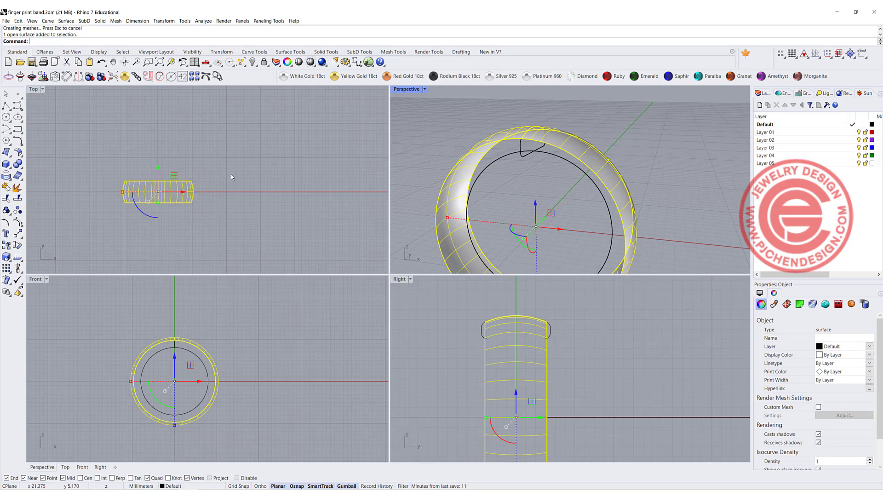
{"action": "scroll", "coordinate": [231, 175], "scroll_direction": "down", "scroll_amount": 5}
{"action": "left_click", "coordinate": [339, 149]}
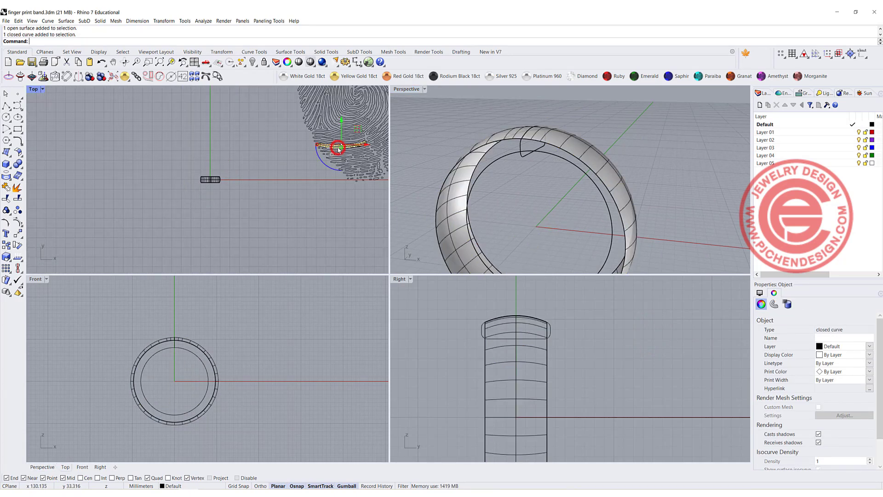
{"action": "scroll", "coordinate": [253, 174], "scroll_direction": "down", "scroll_amount": 3}
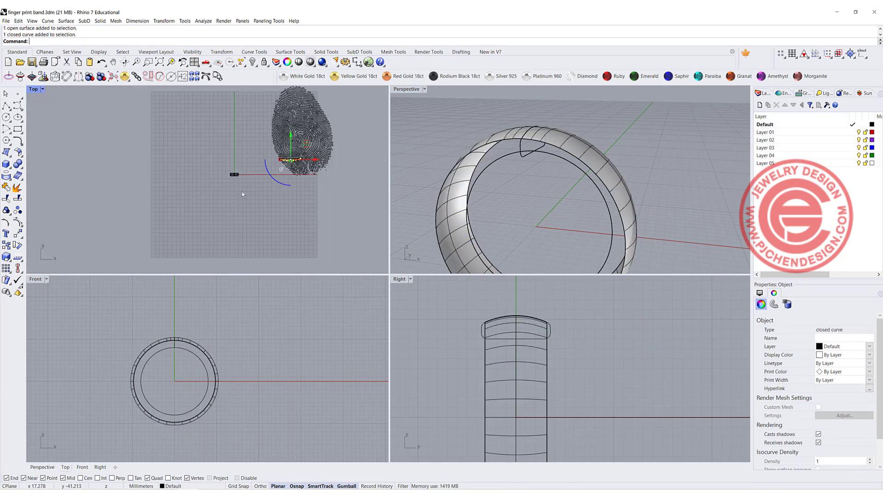
{"action": "left_click", "coordinate": [241, 192]}
{"action": "scroll", "coordinate": [236, 174], "scroll_direction": "up", "scroll_amount": 4}
Step: Create the UV curve of the band surface with CreateUVCrv and move the flat rectangle above the ring in the top view
{"action": "left_click", "coordinate": [250, 174]}
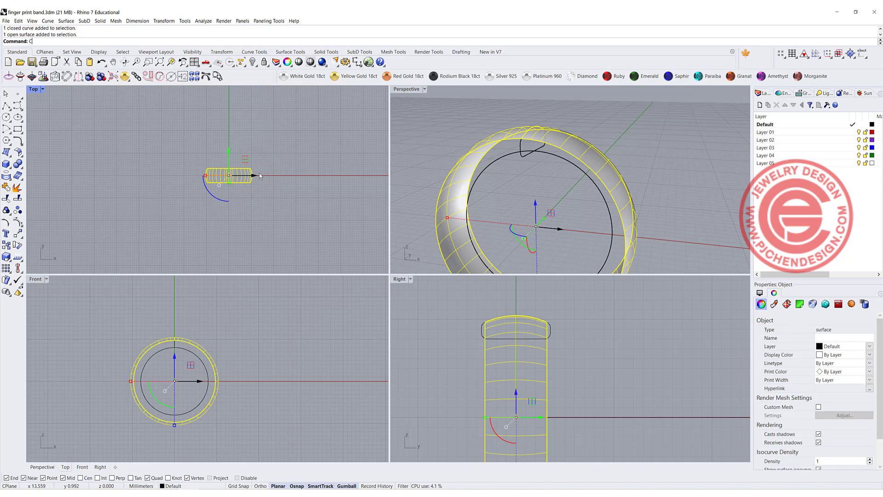
{"action": "type", "text": "Crease"}
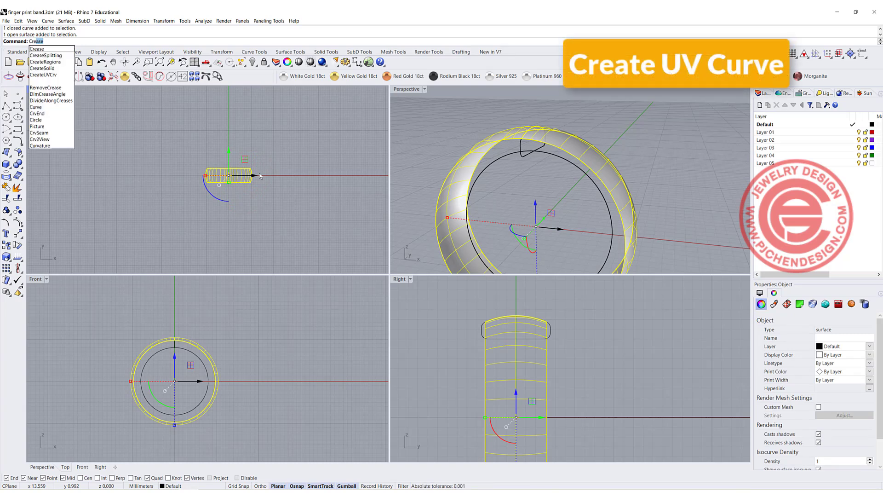
{"action": "left_click", "coordinate": [43, 75]}
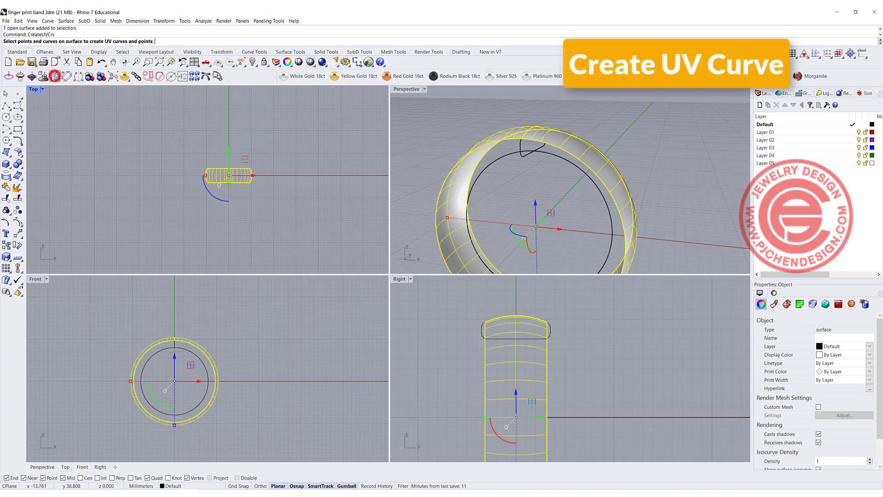
{"action": "right_click", "coordinate": [235, 144]}
{"action": "scroll", "coordinate": [267, 154], "scroll_direction": "down", "scroll_amount": 6}
{"action": "right_click_drag", "start_coordinate": [267, 155], "coordinate": [234, 180]}
{"action": "left_click_drag", "start_coordinate": [268, 170], "coordinate": [276, 152]}
{"action": "scroll", "coordinate": [234, 161], "scroll_direction": "up", "scroll_amount": 10}
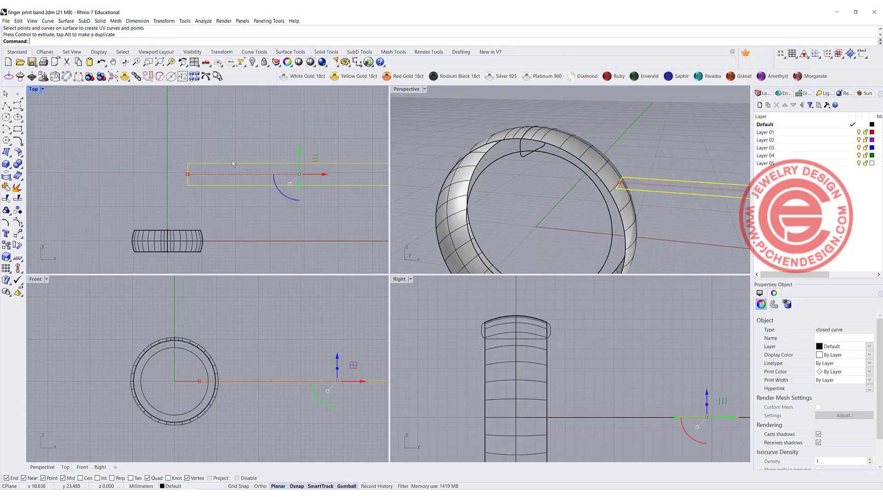
Step: Compare the flat UV rectangle with the band surface and the fingerprint curves
{"action": "right_click_drag", "start_coordinate": [232, 160], "coordinate": [138, 151]}
{"action": "scroll", "coordinate": [532, 142], "scroll_direction": "down", "scroll_amount": 5}
{"action": "right_click_drag", "start_coordinate": [558, 140], "coordinate": [534, 151]}
{"action": "left_click", "coordinate": [547, 148]}
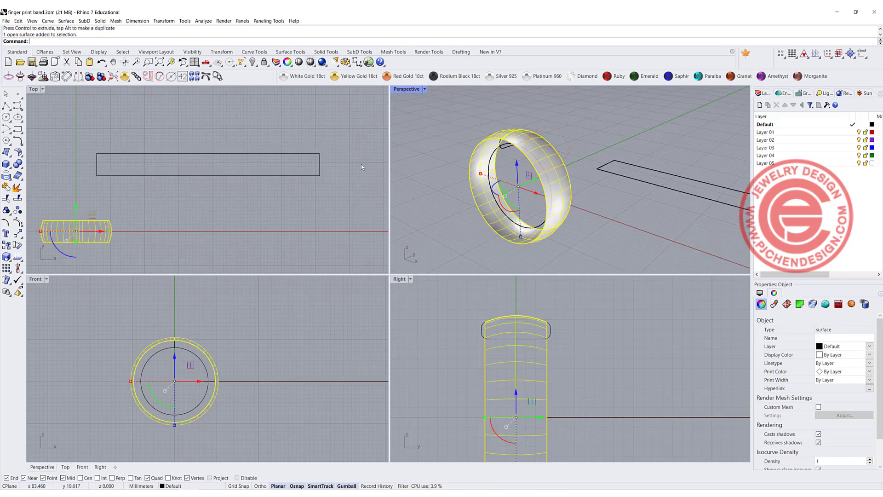
{"action": "left_click", "coordinate": [319, 164]}
{"action": "scroll", "coordinate": [294, 162], "scroll_direction": "down", "scroll_amount": 10}
{"action": "left_click", "coordinate": [349, 165]}
{"action": "left_click", "coordinate": [325, 198]}
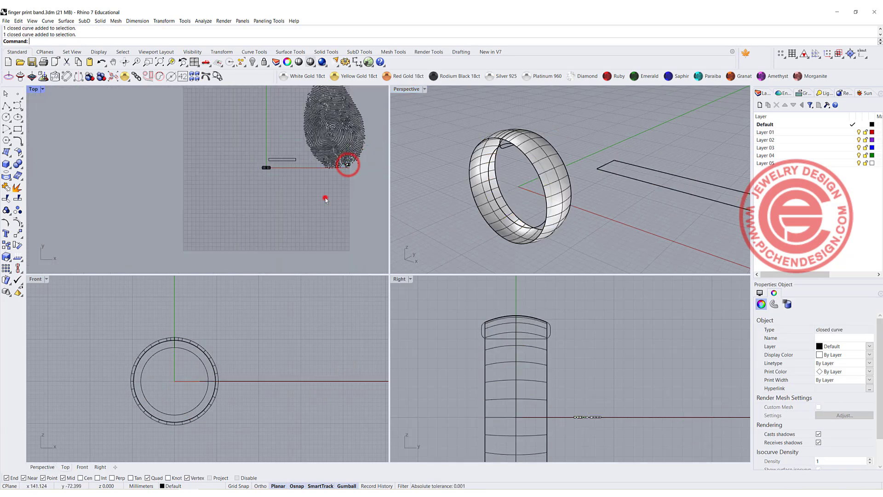
Step: Group all the fingerprint curves
{"action": "right_click_drag", "start_coordinate": [325, 198], "coordinate": [285, 239]}
{"action": "left_click_drag", "start_coordinate": [239, 91], "coordinate": [358, 227]}
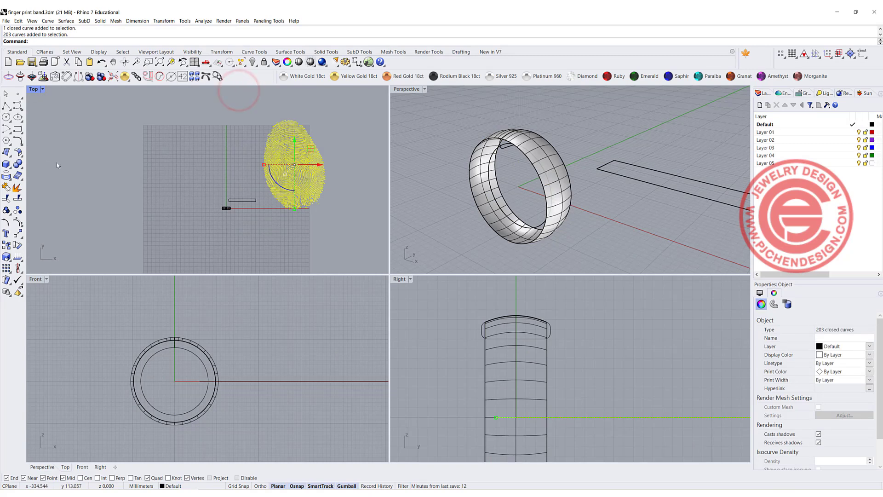
{"action": "left_click", "coordinate": [6, 210]}
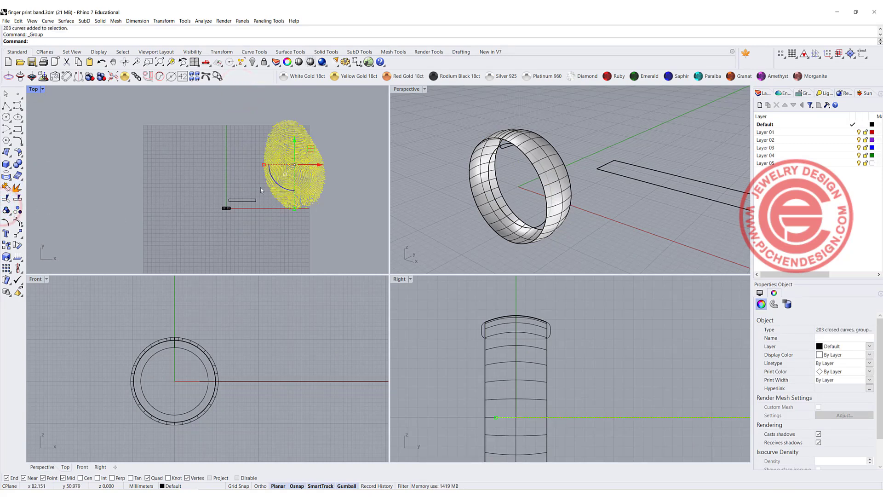
Step: Scale the fingerprint group down uniformly and move it over the flat UV rectangle
{"action": "left_click_drag", "start_coordinate": [264, 169], "coordinate": [289, 177]}
{"action": "scroll", "coordinate": [239, 197], "scroll_direction": "up", "scroll_amount": 5}
{"action": "left_click_drag", "start_coordinate": [360, 116], "coordinate": [264, 183]}
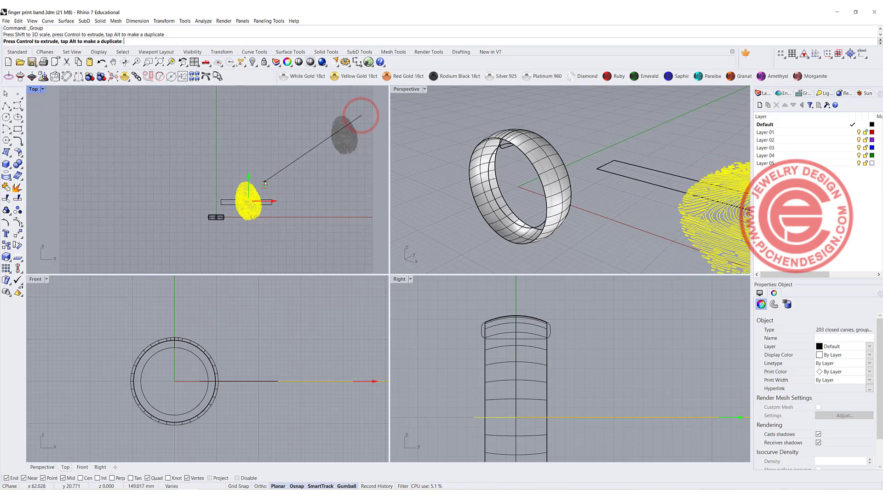
Step: Nudge the fingerprint group upward over the flat rectangle and scale it down a little further
{"action": "scroll", "coordinate": [242, 212], "scroll_direction": "up", "scroll_amount": 8}
{"action": "right_click_drag", "start_coordinate": [272, 148], "coordinate": [265, 160]}
{"action": "left_click_drag", "start_coordinate": [263, 146], "coordinate": [263, 143]}
{"action": "left_click_drag", "start_coordinate": [207, 164], "coordinate": [223, 173]}
{"action": "scroll", "coordinate": [247, 162], "scroll_direction": "up", "scroll_amount": 6}
{"action": "right_click_drag", "start_coordinate": [261, 165], "coordinate": [279, 169]}
Step: Shift the fingerprint group left along the flat rectangle and rotate it slightly counterclockwise
{"action": "left_click_drag", "start_coordinate": [296, 149], "coordinate": [277, 149]}
{"action": "scroll", "coordinate": [292, 157], "scroll_direction": "down", "scroll_amount": 6}
{"action": "scroll", "coordinate": [292, 163], "scroll_direction": "down", "scroll_amount": 3}
{"action": "scroll", "coordinate": [260, 166], "scroll_direction": "up", "scroll_amount": 3}
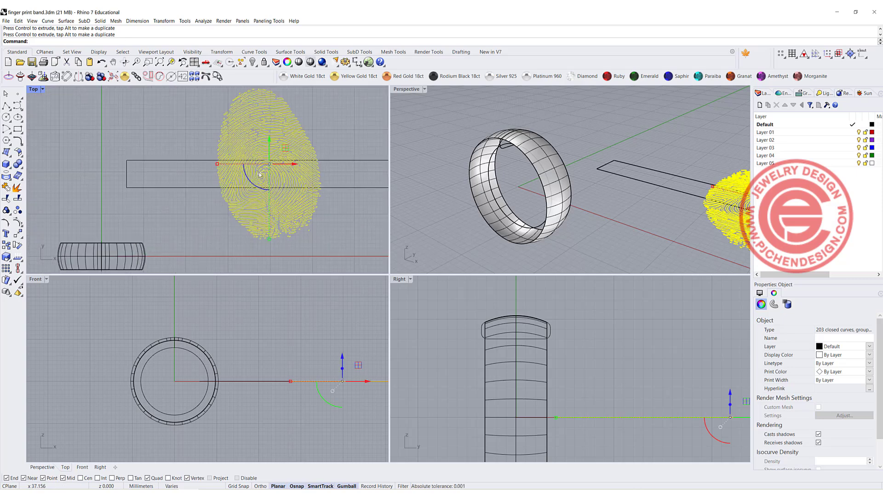
{"action": "left_click_drag", "start_coordinate": [257, 186], "coordinate": [280, 146]}
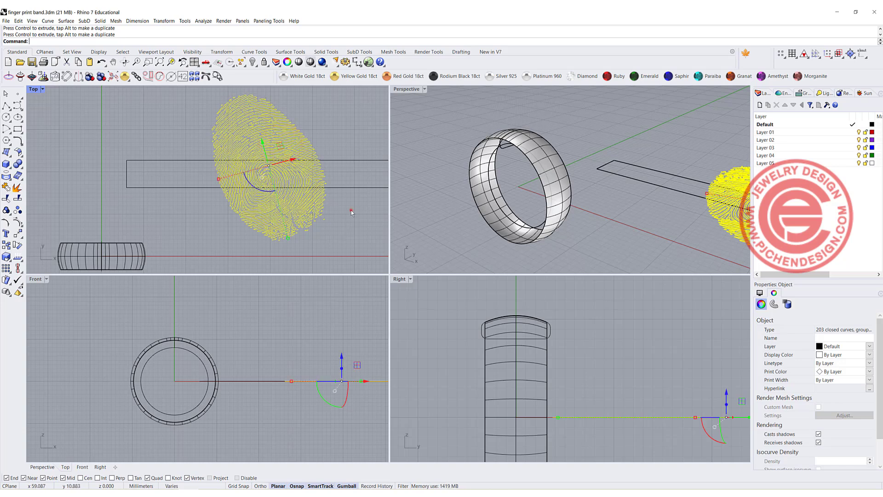
{"action": "left_click", "coordinate": [352, 211]}
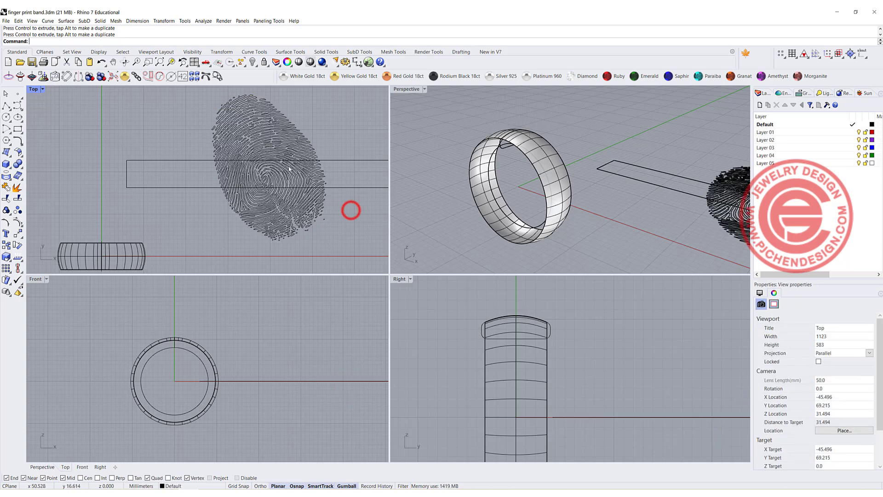
Step: Extrude the grouped fingerprint curves 0.6 mm upward as solids, with BothSides set to No
{"action": "left_click", "coordinate": [267, 178]}
{"action": "scroll", "coordinate": [276, 165], "scroll_direction": "up", "scroll_amount": 2}
{"action": "right_click_drag", "start_coordinate": [327, 395], "coordinate": [225, 365]}
{"action": "left_click", "coordinate": [99, 21]}
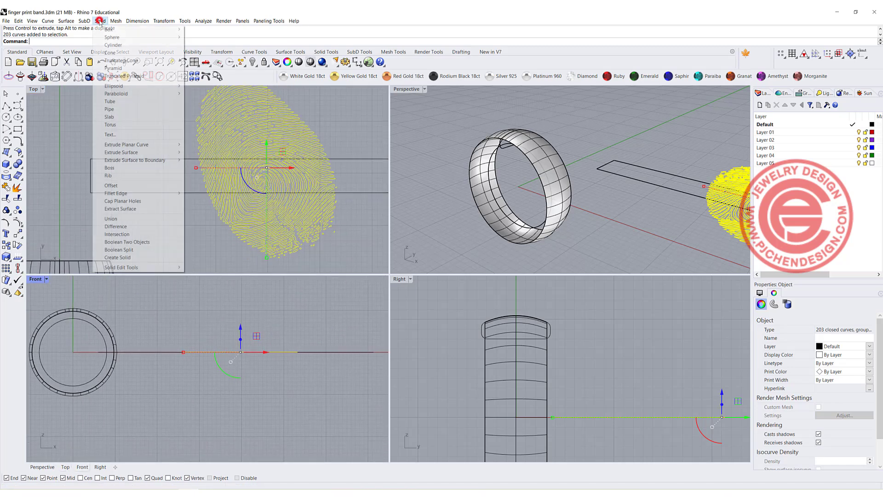
{"action": "mouse_move", "coordinate": [127, 147]}
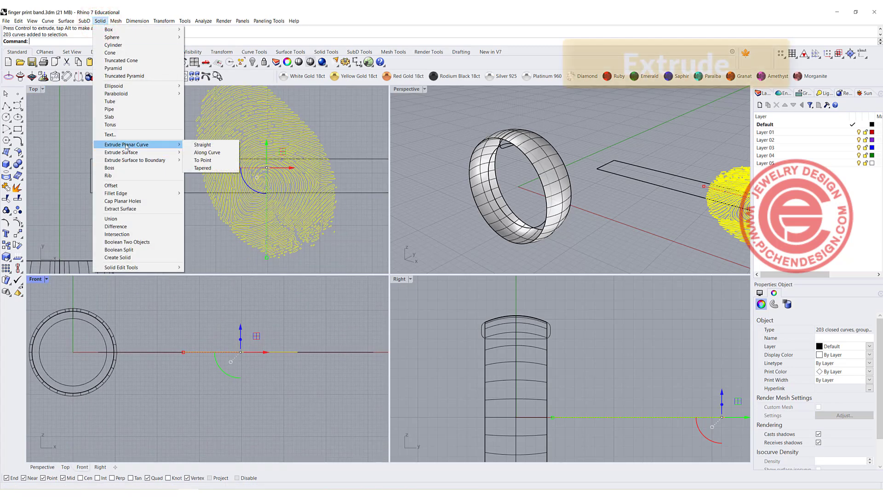
{"action": "left_click", "coordinate": [202, 145]}
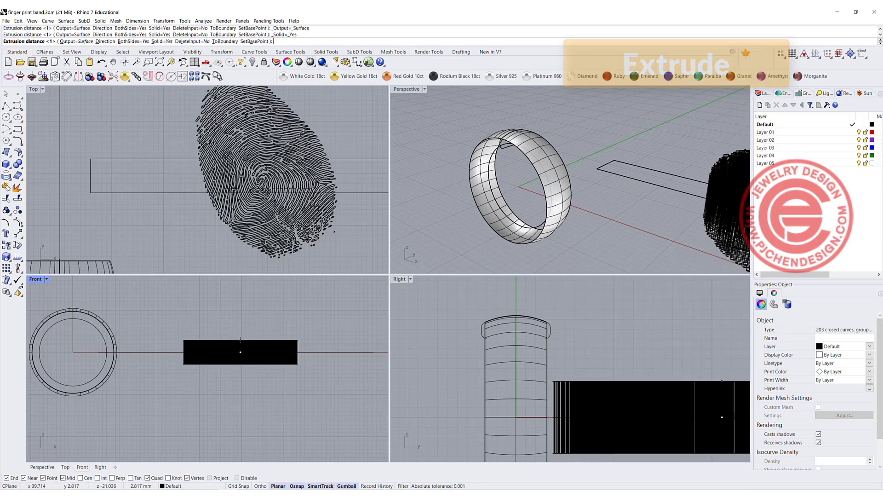
{"action": "left_click", "coordinate": [131, 42]}
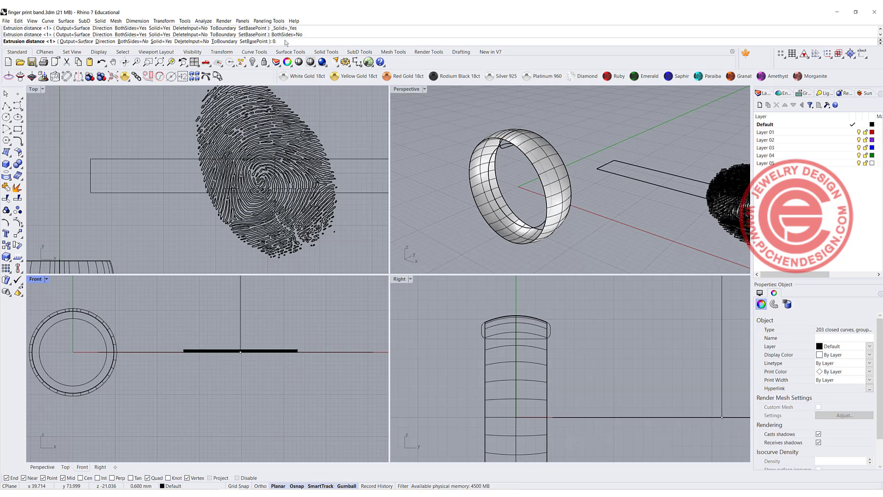
{"action": "type", "text": "6"}
{"action": "key", "text": "Return"}
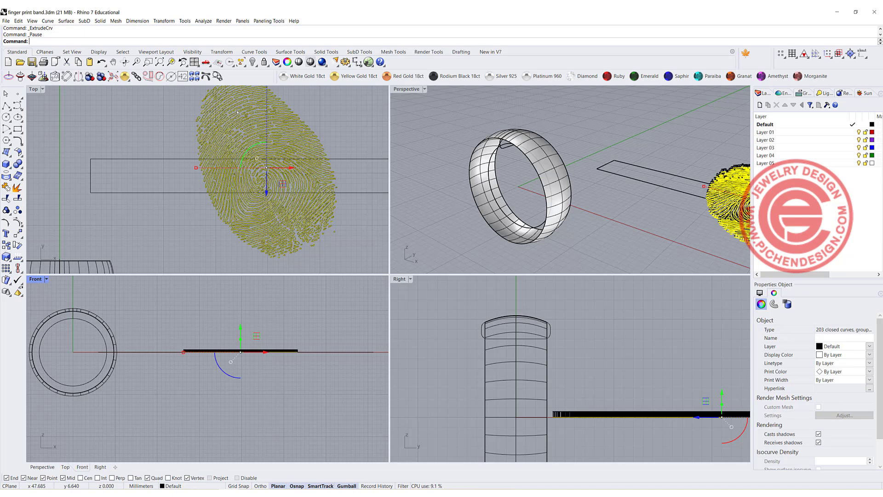
{"action": "left_click", "coordinate": [174, 222]}
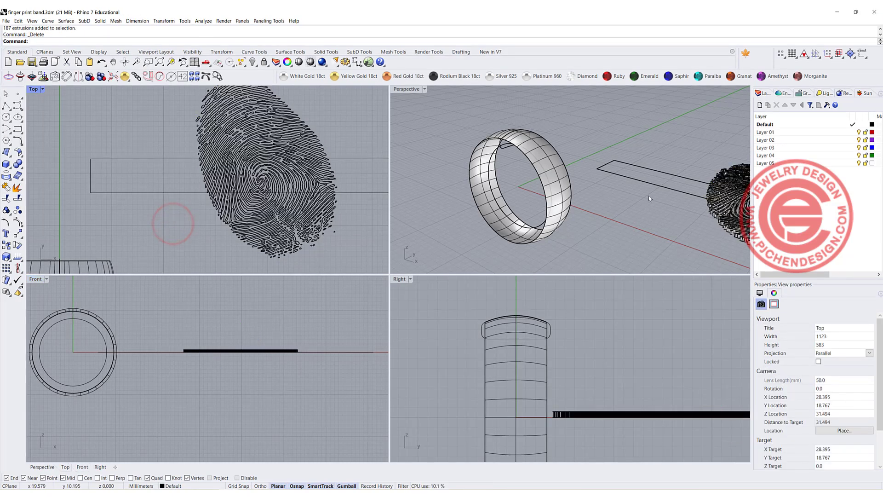
{"action": "scroll", "coordinate": [647, 196], "scroll_direction": "down", "scroll_amount": 3}
{"action": "scroll", "coordinate": [624, 216], "scroll_direction": "up", "scroll_amount": 5}
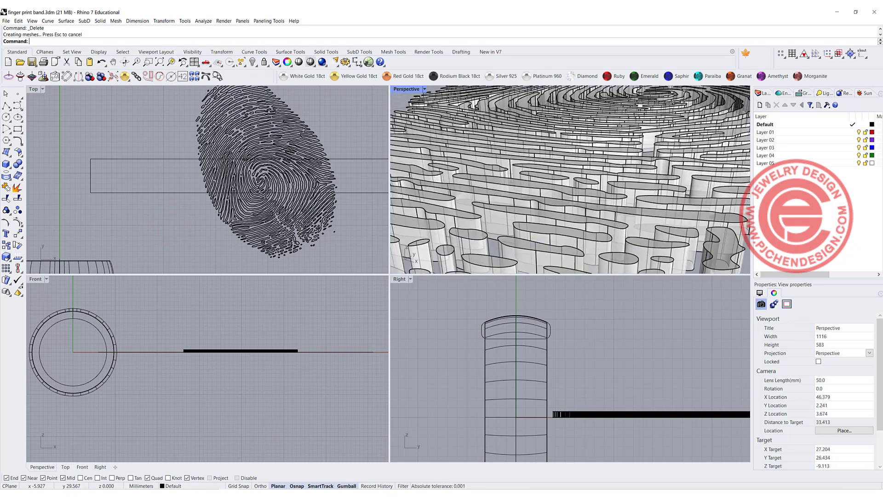
Step: Draw a box over the fingerprint part below the flat rectangle's lower edge and lower it so it passes through the extrusions
{"action": "left_click", "coordinate": [181, 192]}
{"action": "left_click", "coordinate": [372, 267]}
{"action": "left_click", "coordinate": [312, 318]}
{"action": "left_click", "coordinate": [312, 317]}
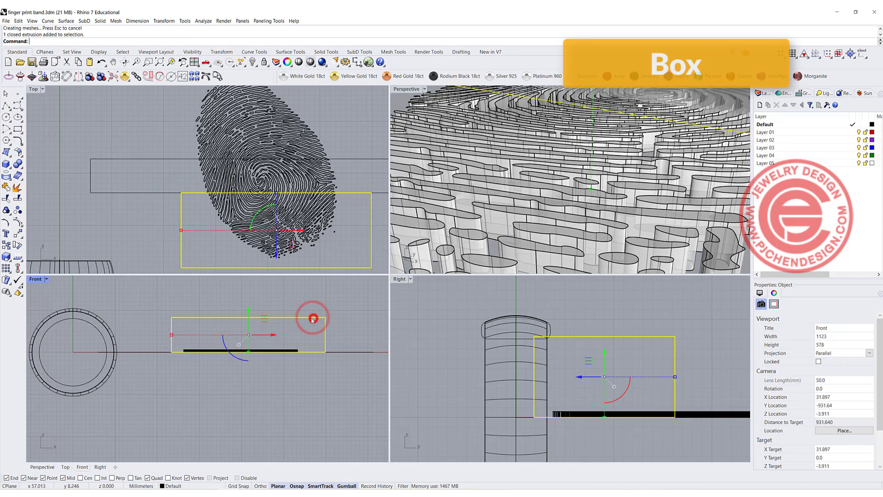
{"action": "left_click_drag", "start_coordinate": [248, 307], "coordinate": [246, 317]}
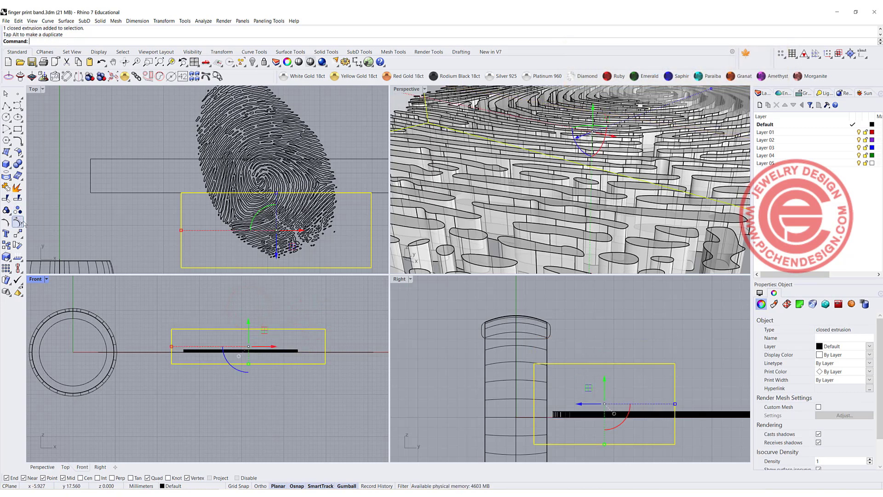
Step: Copy the box above the flat rectangle, aligned to its upper edge, and raise the copy so it passes through the fingerprint extrusions
{"action": "left_click", "coordinate": [6, 245]}
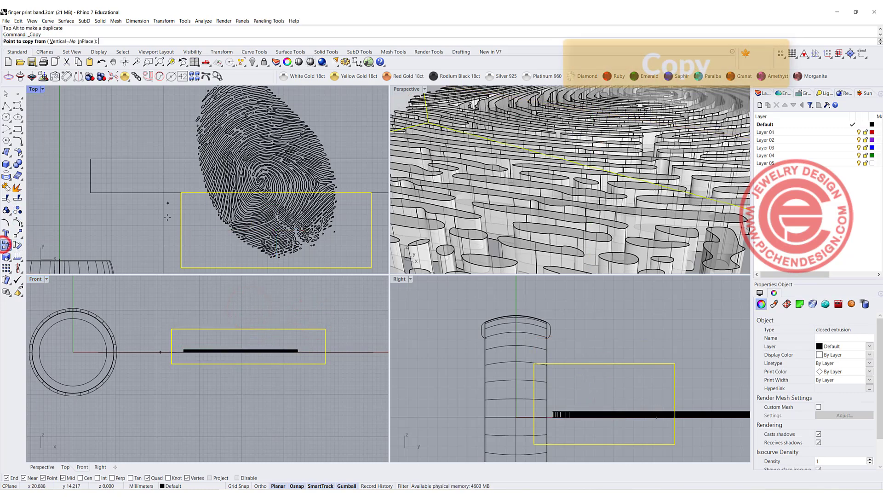
{"action": "left_click", "coordinate": [181, 267]}
{"action": "left_click", "coordinate": [172, 158]}
{"action": "key", "text": "Return"}
{"action": "left_click", "coordinate": [95, 236]}
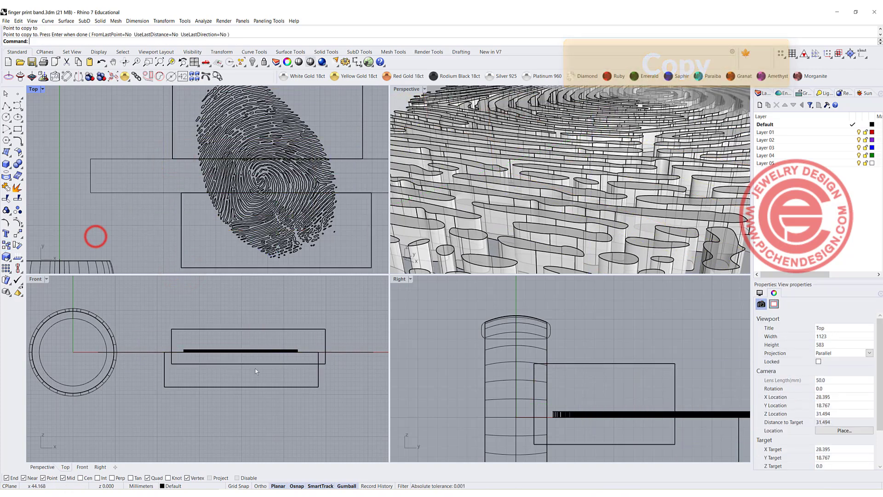
{"action": "left_click", "coordinate": [316, 386]}
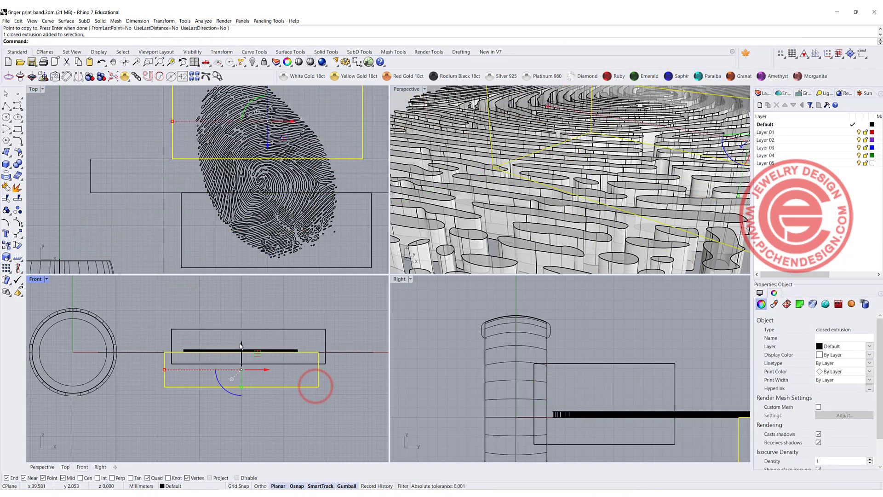
{"action": "left_click_drag", "start_coordinate": [241, 344], "coordinate": [241, 326]}
{"action": "left_click", "coordinate": [150, 298]}
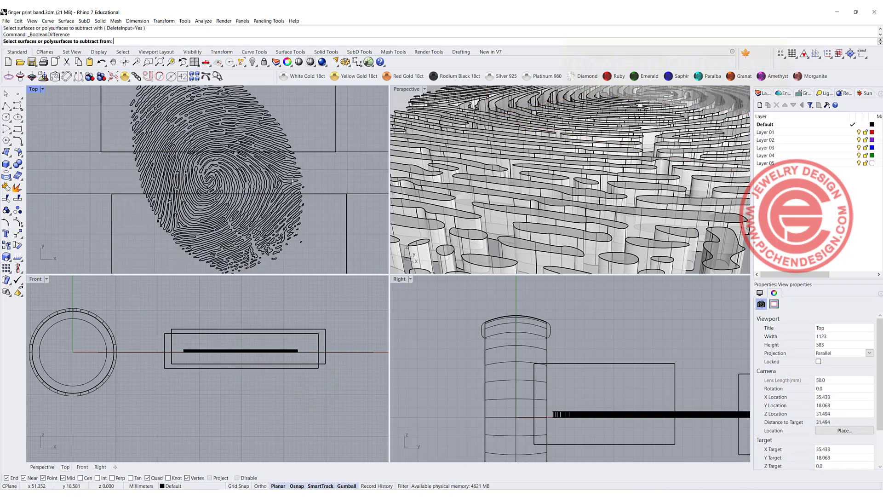
Step: Boolean-subtract both boxes from the fingerprint extrusions that lie within or cross the flat rectangle
{"action": "scroll", "coordinate": [316, 198], "scroll_direction": "up", "scroll_amount": 2}
{"action": "left_click_drag", "start_coordinate": [317, 193], "coordinate": [67, 149]}
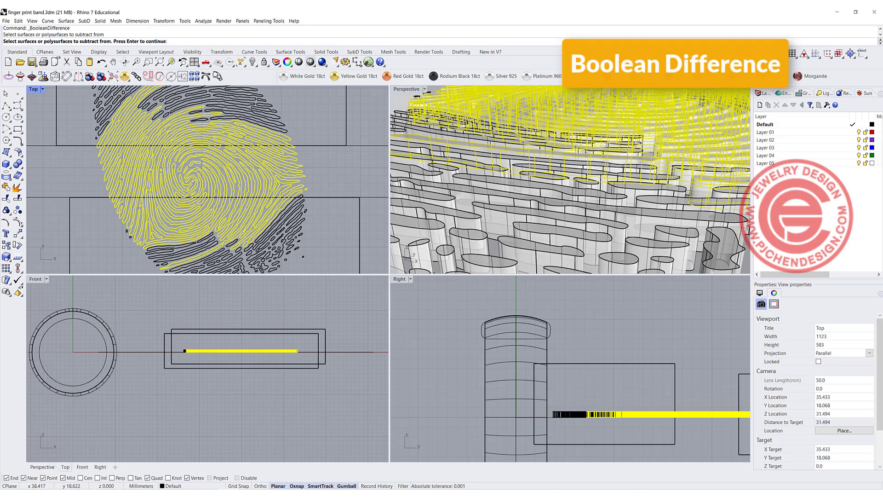
{"action": "scroll", "coordinate": [306, 189], "scroll_direction": "up", "scroll_amount": 2}
{"action": "left_click", "coordinate": [308, 188], "text": "ctrl"}
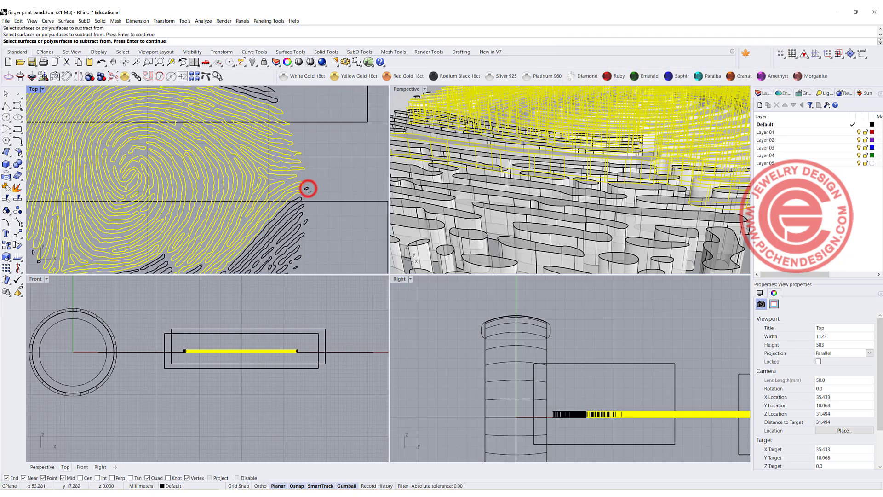
{"action": "scroll", "coordinate": [299, 183], "scroll_direction": "down", "scroll_amount": 6}
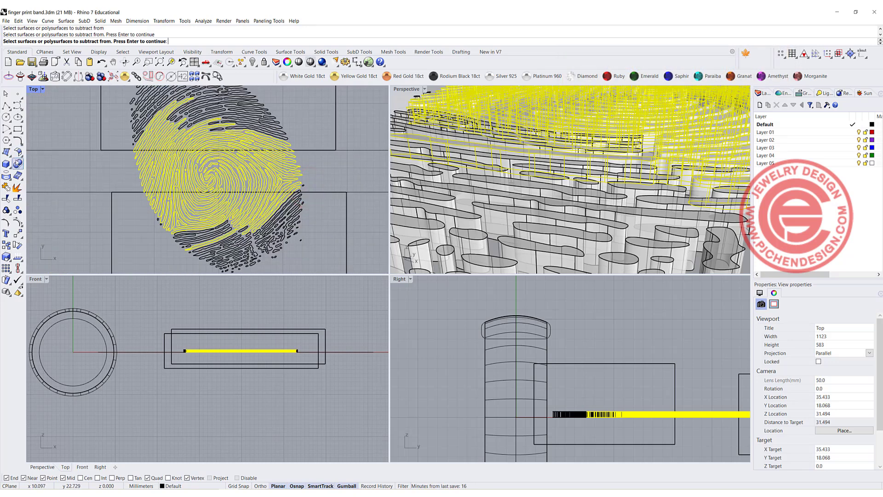
{"action": "key", "text": "Return"}
{"action": "left_click", "coordinate": [101, 122]}
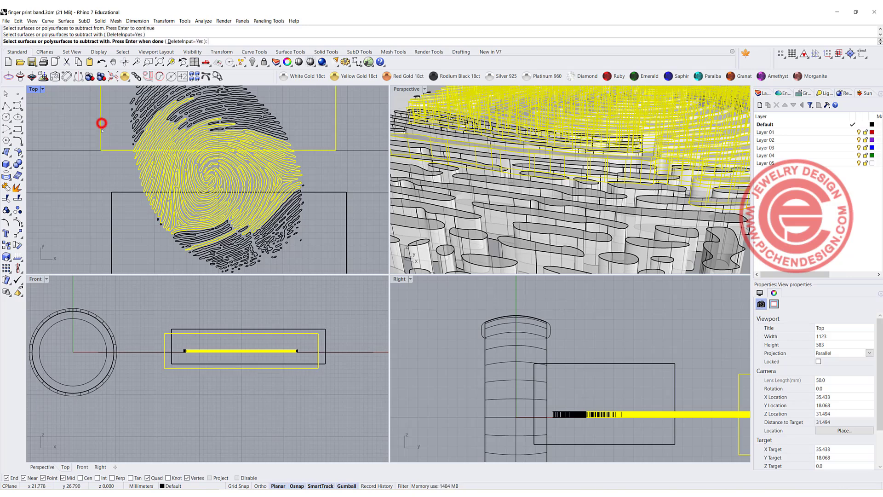
{"action": "left_click", "coordinate": [111, 216]}
{"action": "key", "text": "Return"}
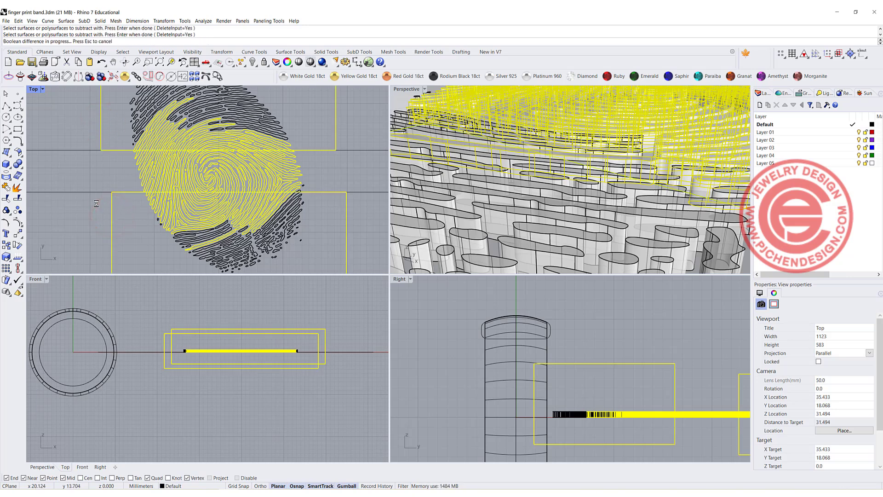
Step: Delete the leftover fingerprint extrusions and curves below the flat rectangle's lower edge
{"action": "left_click", "coordinate": [116, 195]}
{"action": "left_click", "coordinate": [121, 200]}
{"action": "left_click_drag", "start_coordinate": [128, 195], "coordinate": [359, 293]}
{"action": "key", "text": "Delete"}
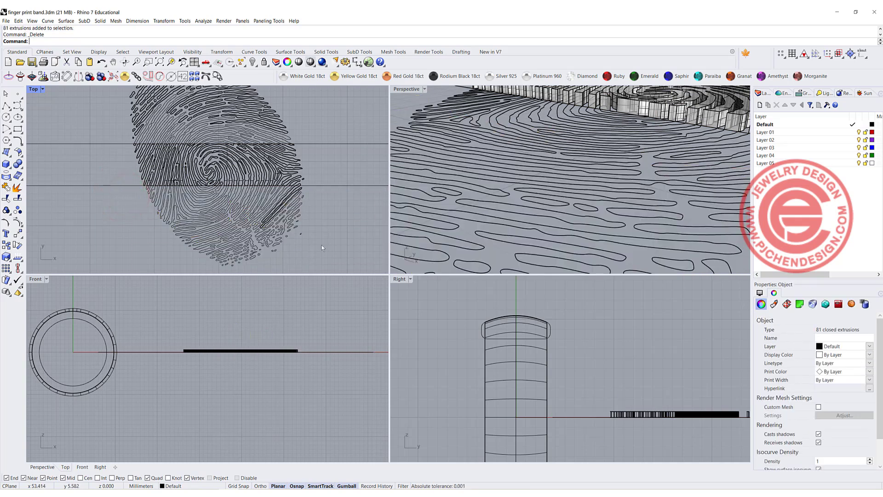
{"action": "left_click_drag", "start_coordinate": [268, 192], "coordinate": [265, 203]}
{"action": "key", "text": "Delete"}
Step: Delete the leftover fingerprint pieces above the flat rectangle and the small sliver at the fingerprint's upper-left corner
{"action": "right_click_drag", "start_coordinate": [295, 136], "coordinate": [302, 185]}
{"action": "left_click_drag", "start_coordinate": [99, 120], "coordinate": [99, 120]}
{"action": "key", "text": "Delete"}
{"action": "left_click", "coordinate": [139, 188]}
{"action": "scroll", "coordinate": [137, 187], "scroll_direction": "up", "scroll_amount": 10}
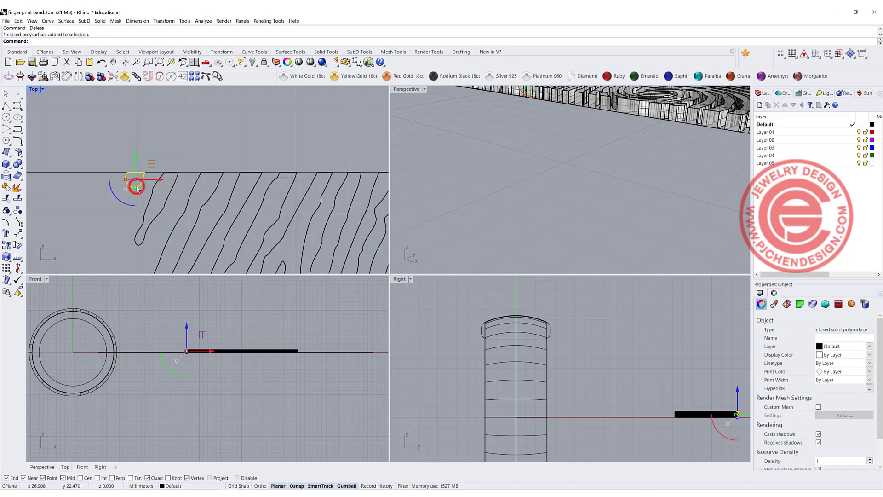
{"action": "key", "text": "Delete"}
{"action": "scroll", "coordinate": [153, 183], "scroll_direction": "down", "scroll_amount": 8}
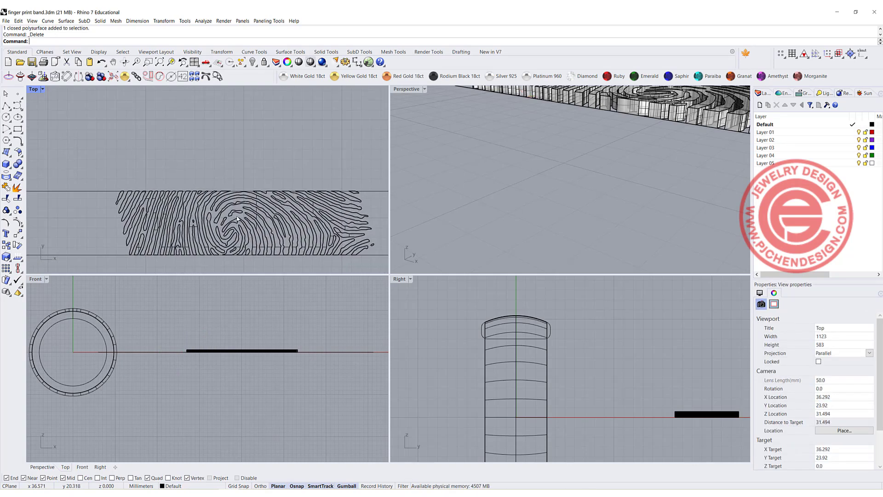
Step: Undo the deletion of the long ridge solid just left of the fingerprint's swirl
{"action": "scroll", "coordinate": [197, 230], "scroll_direction": "up", "scroll_amount": 10}
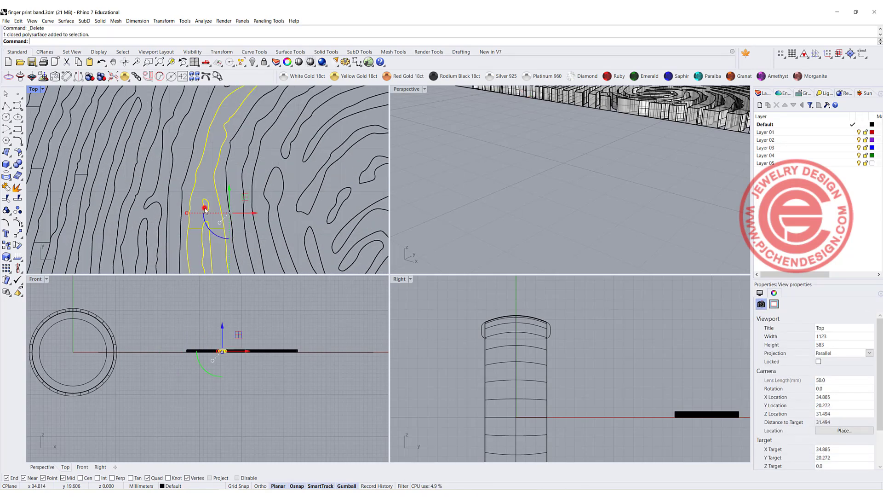
{"action": "key", "text": "ctrl+z"}
{"action": "scroll", "coordinate": [204, 206], "scroll_direction": "down", "scroll_amount": 8}
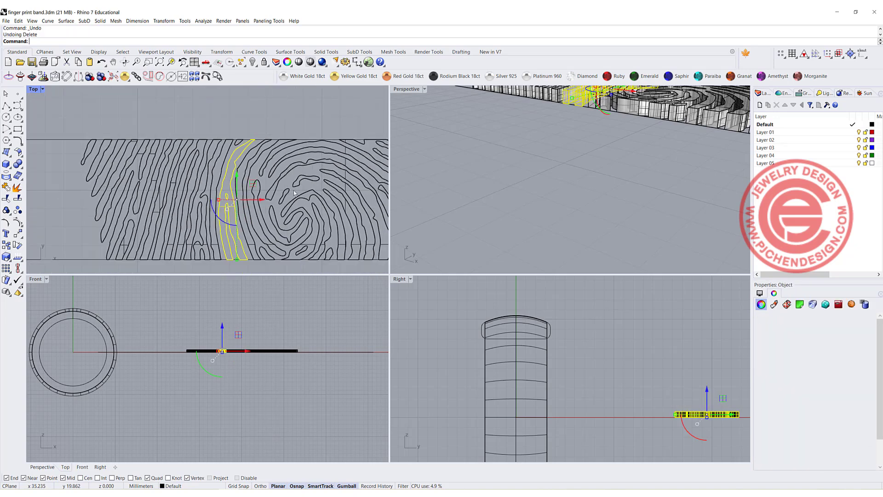
Step: Delete the small stray extrusion at the right end of the trimmed fingerprint, near the rectangle's lower edge
{"action": "left_click", "coordinate": [360, 214]}
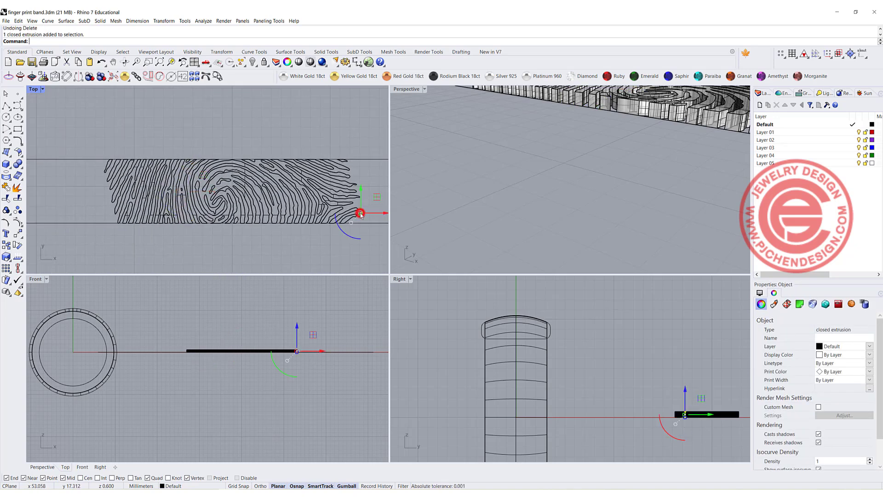
{"action": "key", "text": "Delete"}
{"action": "right_click_drag", "start_coordinate": [328, 198], "coordinate": [285, 198]}
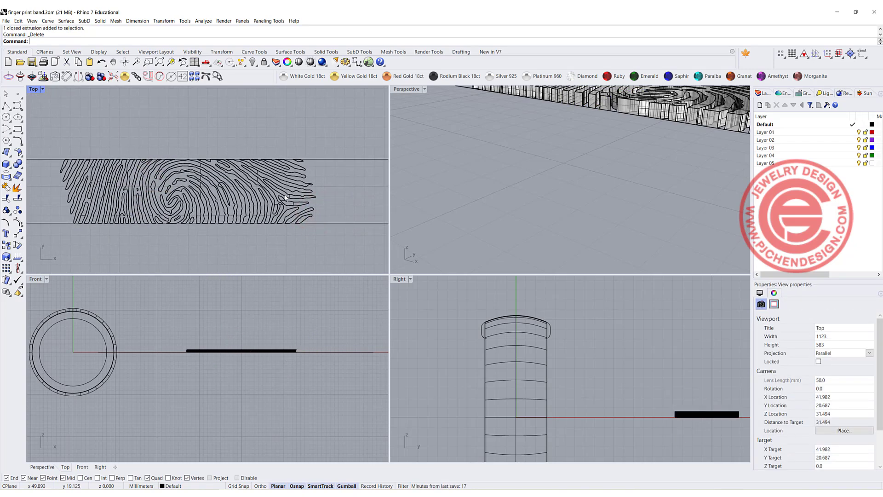
Step: Lower all the trimmed fingerprint solids slightly so the flat rectangle's plane passes through their thickness
{"action": "scroll", "coordinate": [603, 143], "scroll_direction": "down", "scroll_amount": 7}
{"action": "right_click_drag", "start_coordinate": [597, 145], "coordinate": [561, 172]}
{"action": "scroll", "coordinate": [200, 352], "scroll_direction": "up", "scroll_amount": 3}
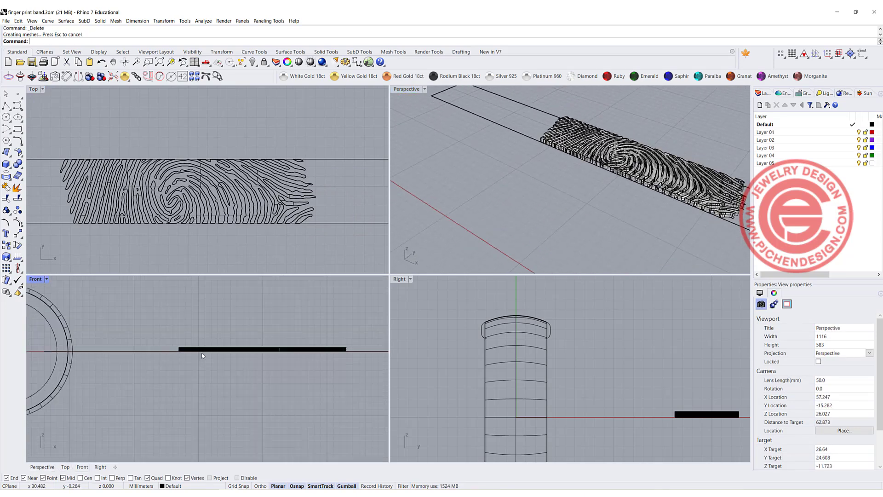
{"action": "right_click_drag", "start_coordinate": [171, 333], "coordinate": [103, 316]}
{"action": "left_click_drag", "start_coordinate": [81, 311], "coordinate": [385, 353]}
{"action": "scroll", "coordinate": [276, 323], "scroll_direction": "up", "scroll_amount": 3}
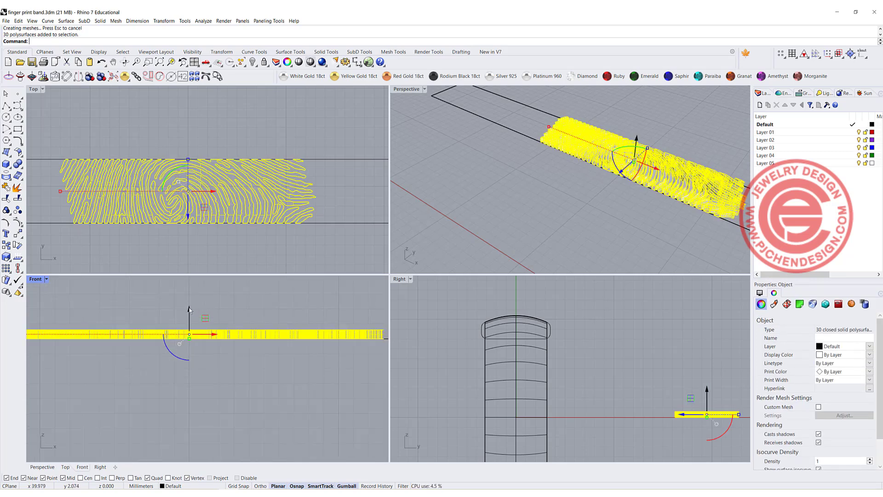
{"action": "left_click_drag", "start_coordinate": [189, 309], "coordinate": [182, 315]}
{"action": "left_click", "coordinate": [251, 308]}
Step: Create a planar surface from the flat rectangle curve beneath the fingerprint solids
{"action": "scroll", "coordinate": [101, 169], "scroll_direction": "down", "scroll_amount": 4}
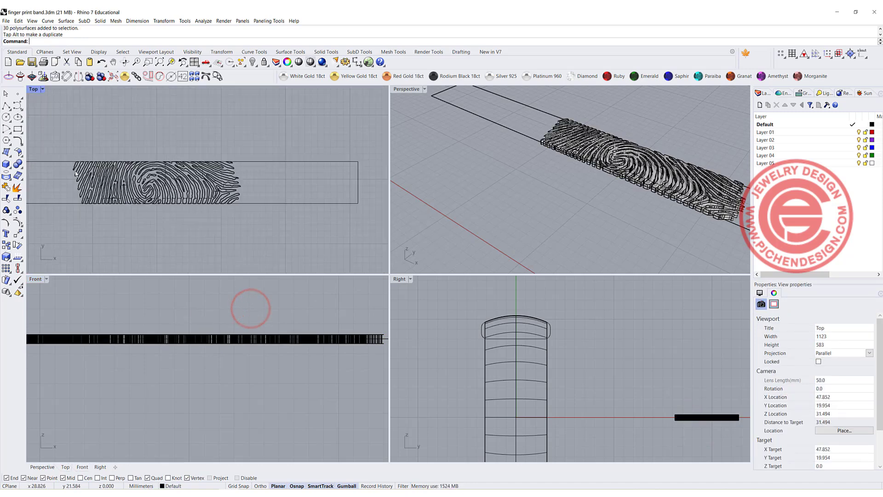
{"action": "right_click_drag", "start_coordinate": [92, 170], "coordinate": [253, 171]}
{"action": "left_click", "coordinate": [165, 164]}
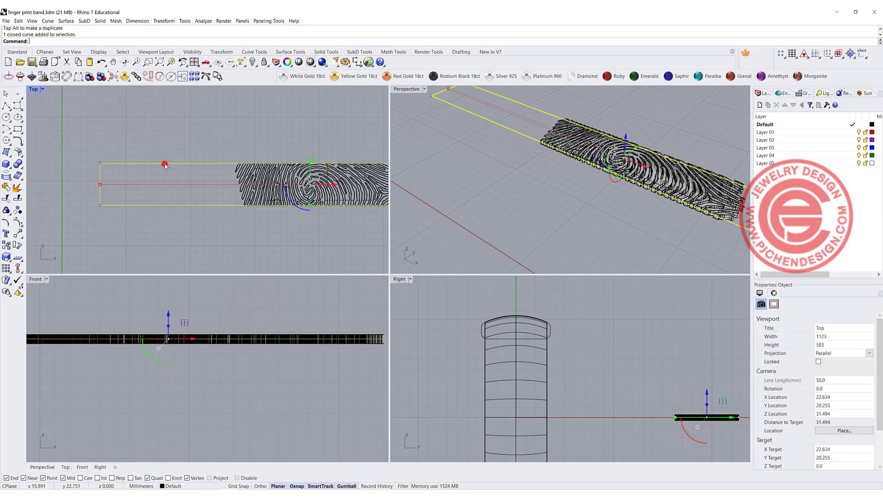
{"action": "left_click", "coordinate": [6, 152]}
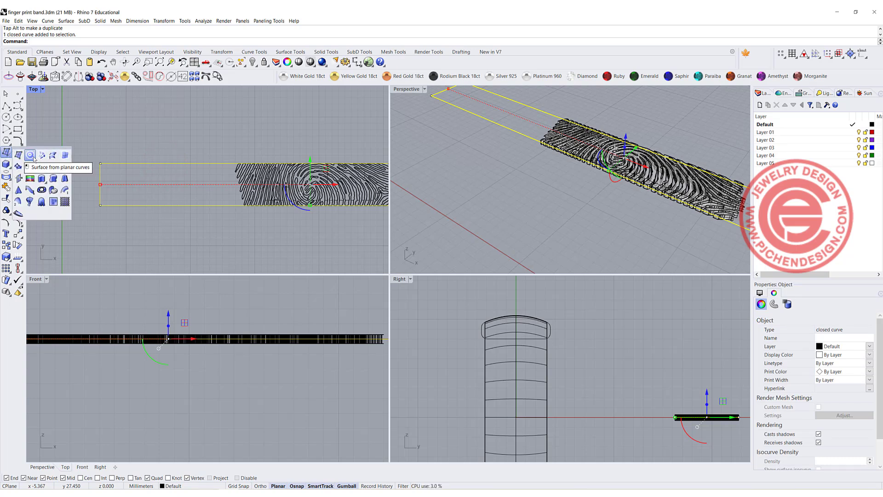
{"action": "left_click", "coordinate": [31, 156]}
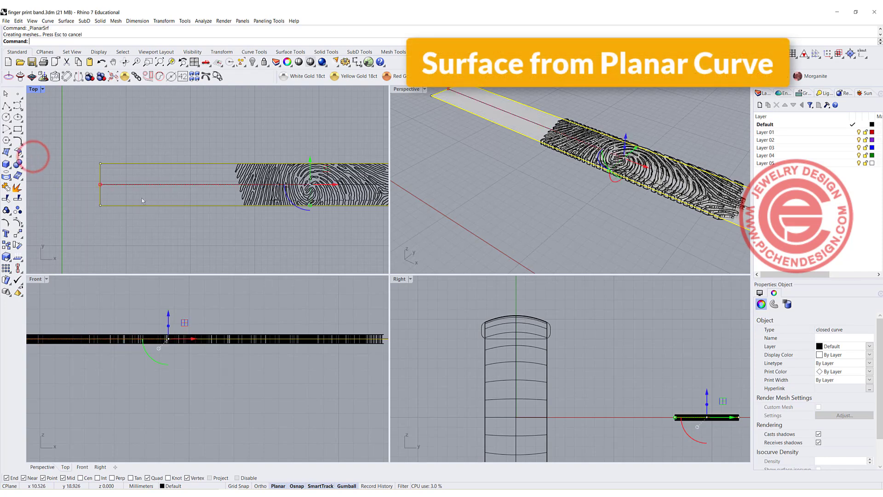
{"action": "left_click", "coordinate": [539, 172]}
Step: Examine the fingerprint solids on the flat strip and the band's outer surface as the source and target for the flow
{"action": "scroll", "coordinate": [518, 154], "scroll_direction": "down", "scroll_amount": 9}
{"action": "right_click_drag", "start_coordinate": [484, 166], "coordinate": [491, 157], "text": "shift"}
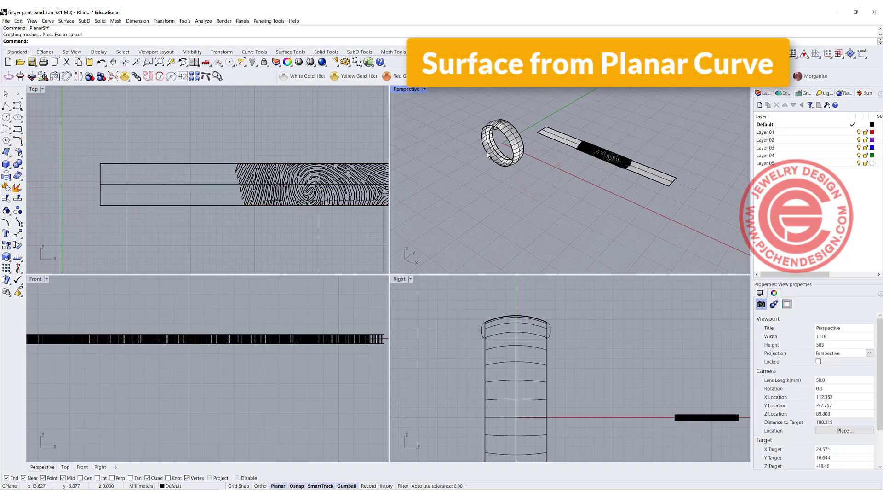
{"action": "scroll", "coordinate": [573, 146], "scroll_direction": "up", "scroll_amount": 5}
{"action": "left_click_drag", "start_coordinate": [561, 138], "coordinate": [720, 263]}
{"action": "left_click", "coordinate": [511, 201]}
{"action": "left_click", "coordinate": [404, 181]}
{"action": "right_click_drag", "start_coordinate": [465, 161], "coordinate": [450, 207]}
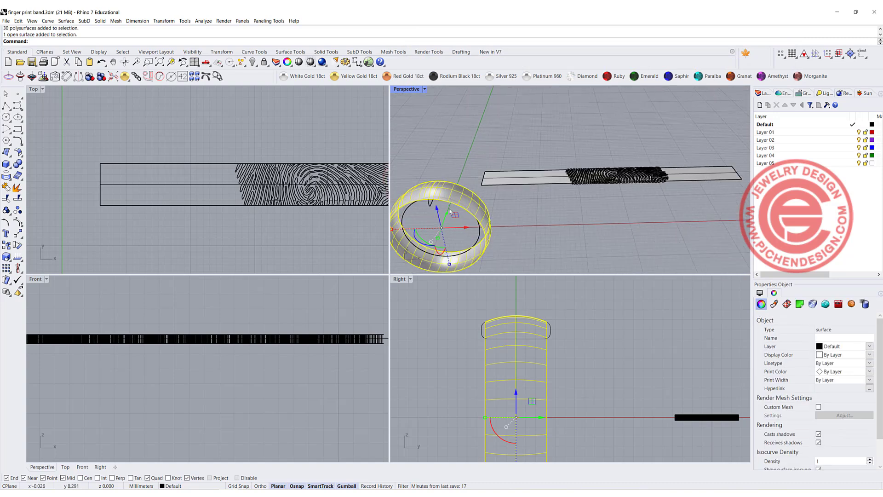
{"action": "left_click", "coordinate": [508, 206]}
Step: Examine the open curve at the top of the band and compare its location with the fingerprint solids' strip
{"action": "right_click_drag", "start_coordinate": [508, 206], "coordinate": [506, 180]}
{"action": "scroll", "coordinate": [507, 180], "scroll_direction": "up", "scroll_amount": 5}
{"action": "left_click", "coordinate": [476, 139]}
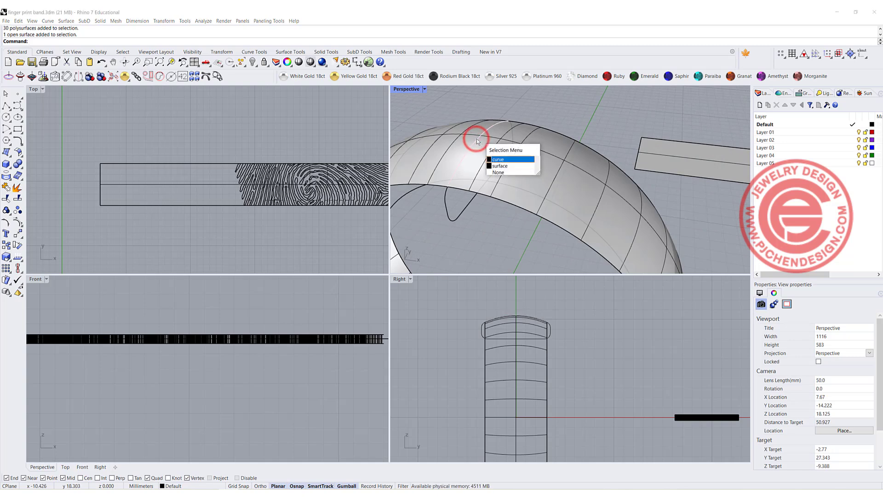
{"action": "left_click", "coordinate": [498, 159]}
{"action": "scroll", "coordinate": [584, 148], "scroll_direction": "down", "scroll_amount": 5}
{"action": "right_click_drag", "start_coordinate": [661, 178], "coordinate": [603, 162]}
{"action": "left_click_drag", "start_coordinate": [600, 133], "coordinate": [727, 192]}
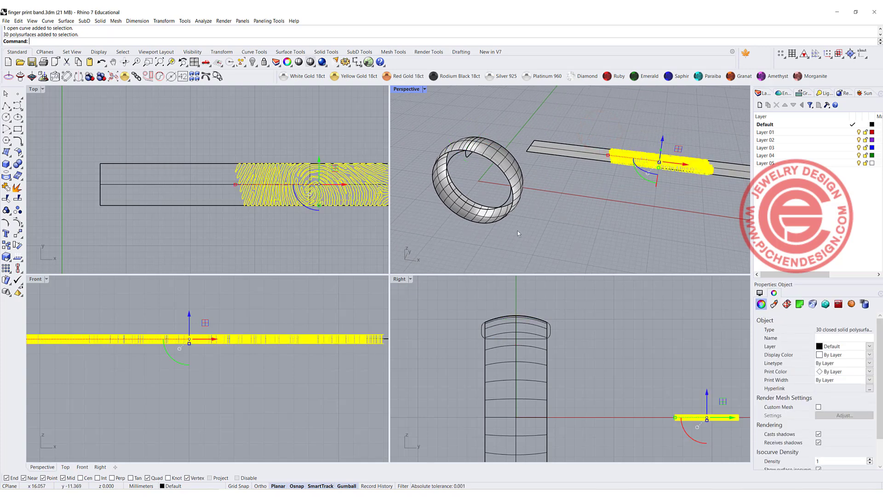
{"action": "left_click", "coordinate": [281, 121]}
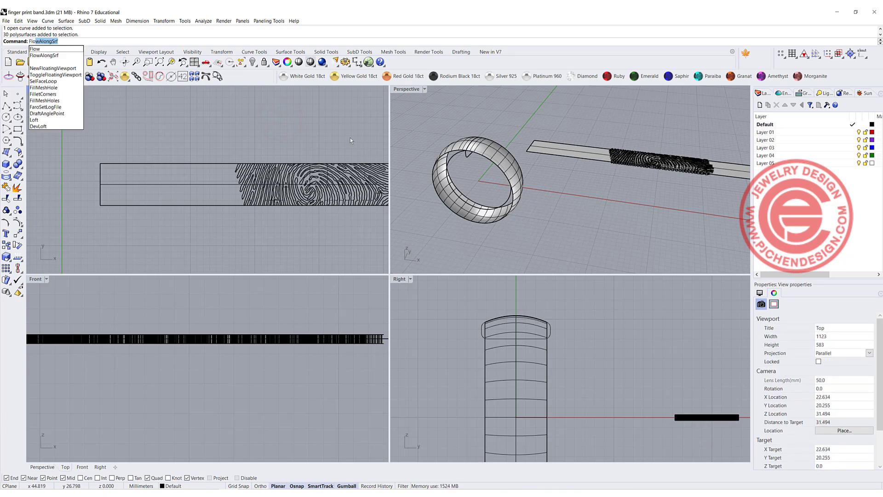
Step: Flow the fingerprint solids along surface with Copy=Yes and Rigid=No, from the planar strip's near corner to the matching edge on the band's outer surface
{"action": "key", "text": "Return"}
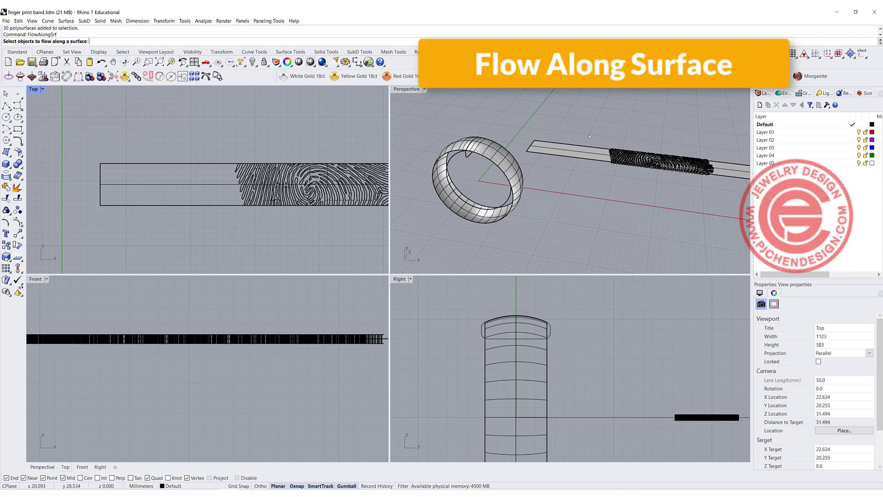
{"action": "left_click", "coordinate": [606, 134]}
{"action": "key", "text": "Return"}
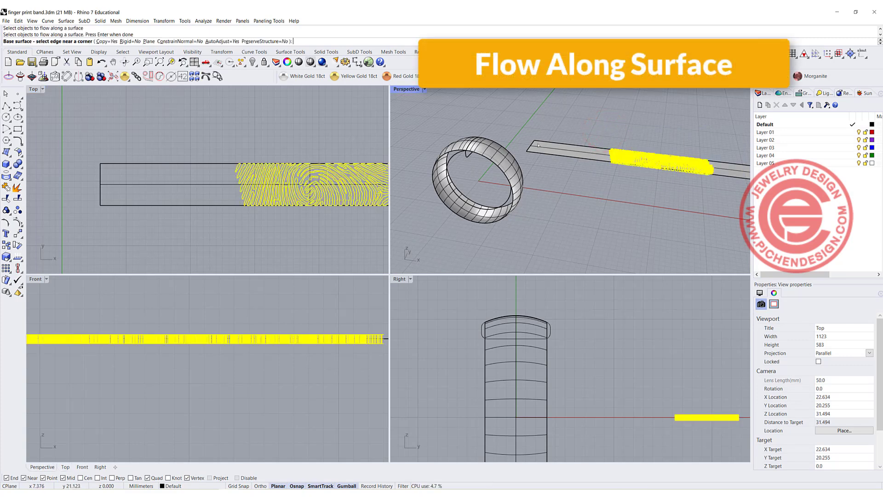
{"action": "left_click", "coordinate": [532, 145]}
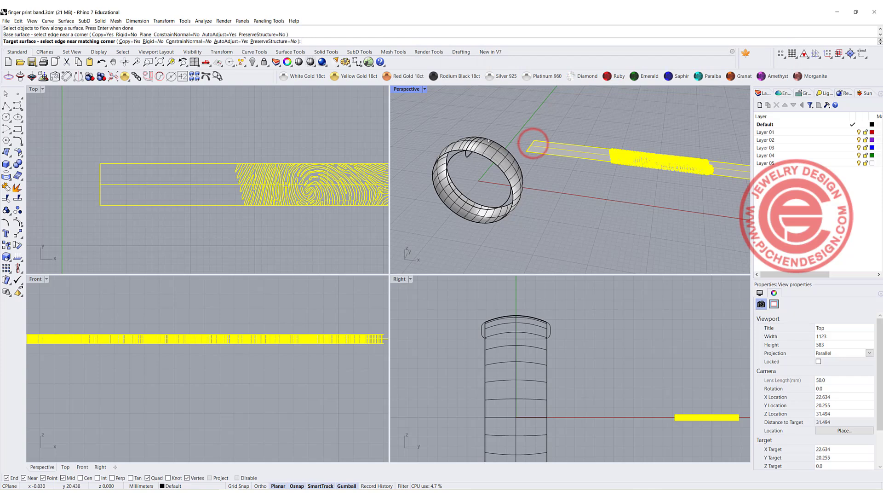
{"action": "scroll", "coordinate": [474, 138], "scroll_direction": "up", "scroll_amount": 2}
{"action": "scroll", "coordinate": [473, 139], "scroll_direction": "up", "scroll_amount": 4}
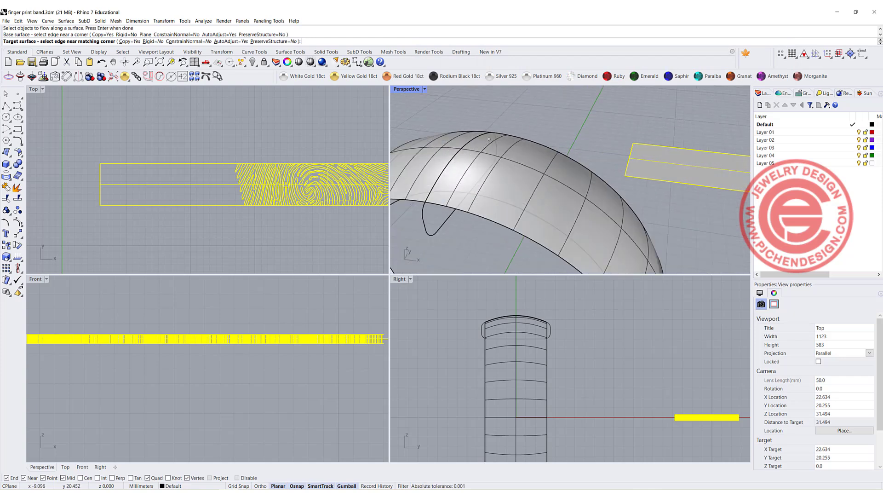
{"action": "left_click", "coordinate": [488, 137]}
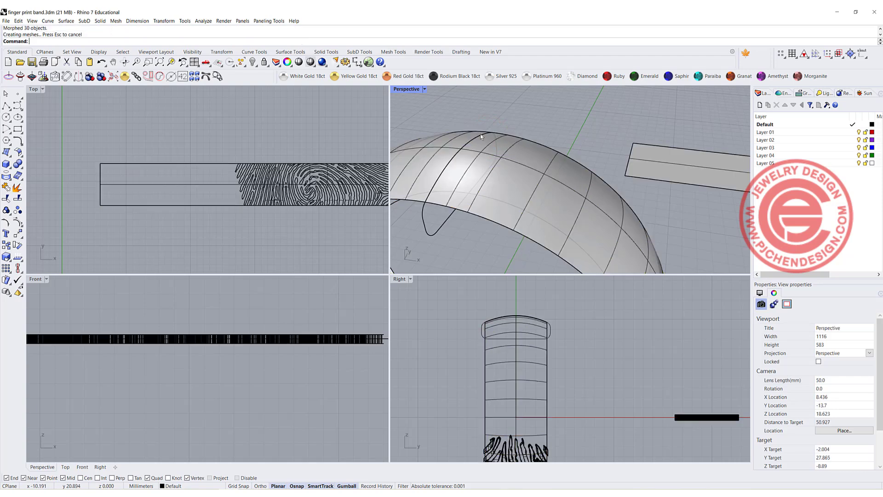
{"action": "scroll", "coordinate": [481, 134], "scroll_direction": "down", "scroll_amount": 2}
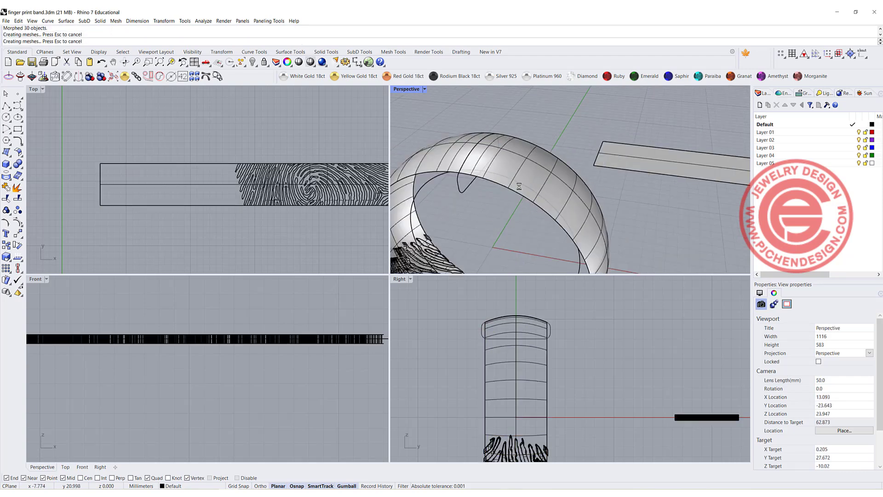
{"action": "scroll", "coordinate": [514, 188], "scroll_direction": "down", "scroll_amount": 2}
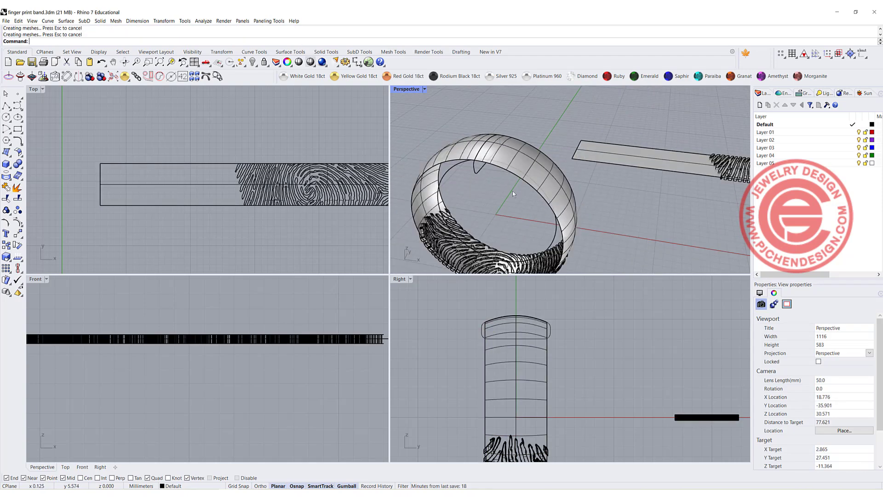
{"action": "scroll", "coordinate": [508, 198], "scroll_direction": "down", "scroll_amount": 7}
{"action": "right_click_drag", "start_coordinate": [514, 248], "coordinate": [474, 191]}
{"action": "scroll", "coordinate": [534, 166], "scroll_direction": "up", "scroll_amount": 5}
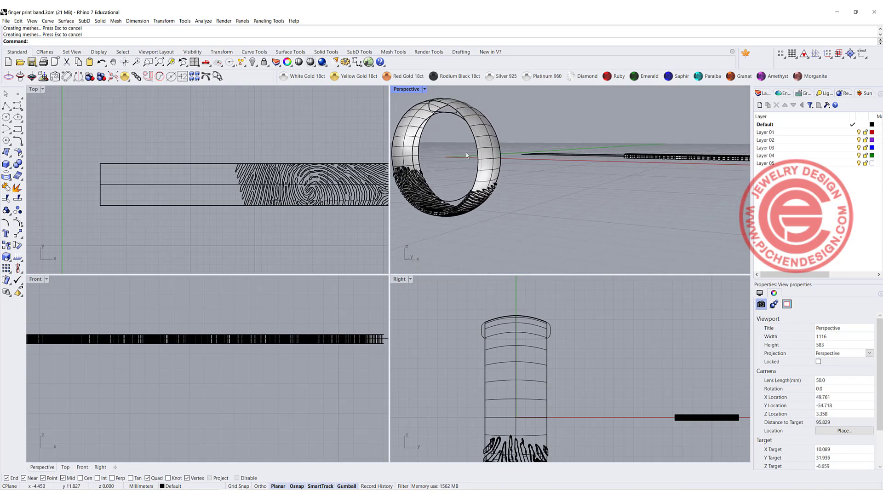
Step: Group the fingerprint solids wrapped on the band, and hide the flat strip with its original fingerprint solids, curve and surface
{"action": "scroll", "coordinate": [494, 194], "scroll_direction": "down", "scroll_amount": 5}
{"action": "left_click_drag", "start_coordinate": [411, 164], "coordinate": [518, 227]}
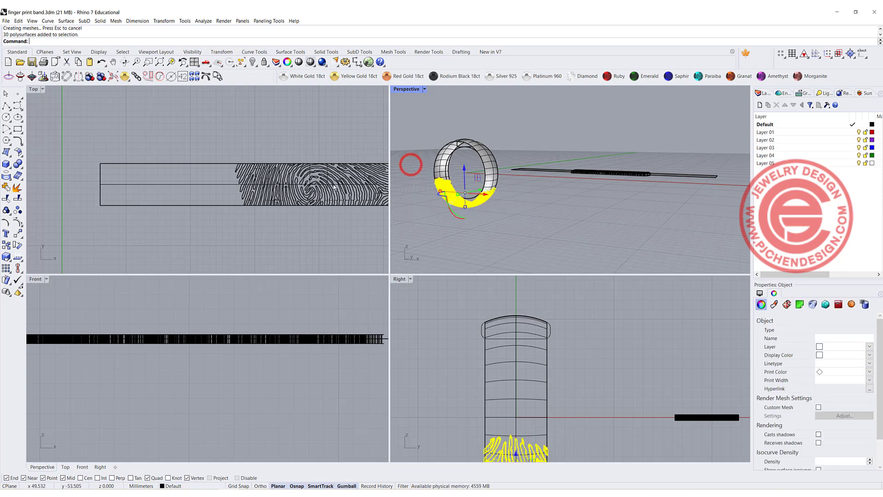
{"action": "left_click", "coordinate": [6, 209]}
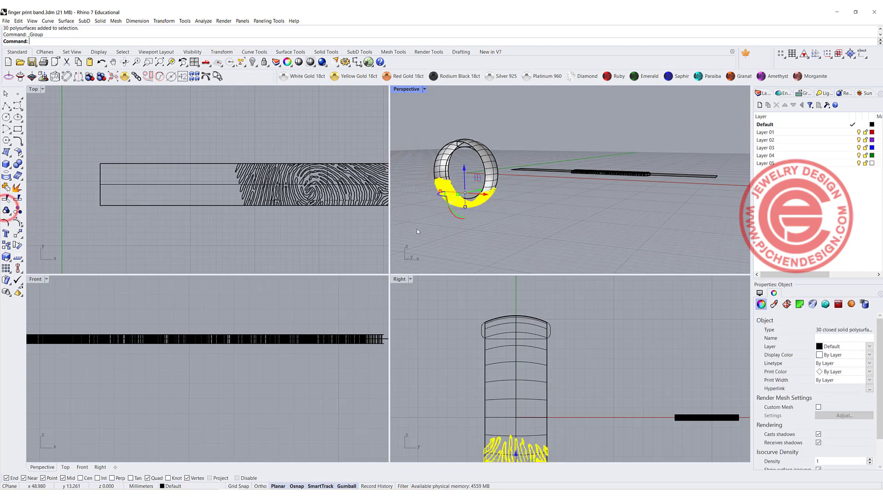
{"action": "left_click", "coordinate": [455, 227]}
{"action": "left_click_drag", "start_coordinate": [699, 200], "coordinate": [570, 128]}
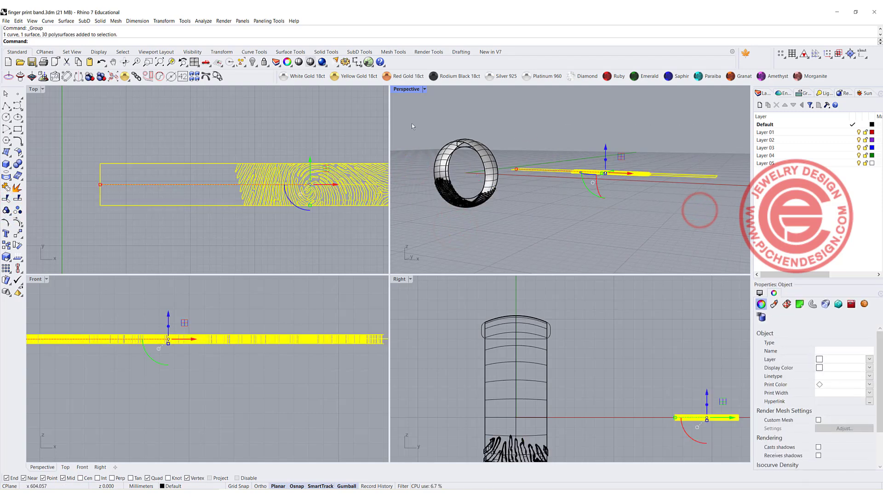
{"action": "left_click", "coordinate": [253, 62]}
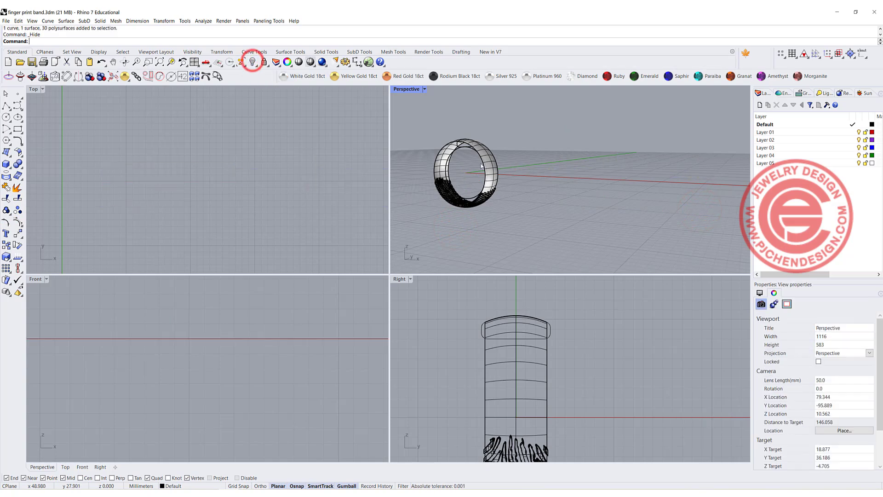
Step: Join the eight profile curves at the top of the band into one closed curve
{"action": "scroll", "coordinate": [470, 157], "scroll_direction": "up", "scroll_amount": 3}
{"action": "double_click", "coordinate": [400, 89]}
{"action": "scroll", "coordinate": [375, 169], "scroll_direction": "down", "scroll_amount": 3}
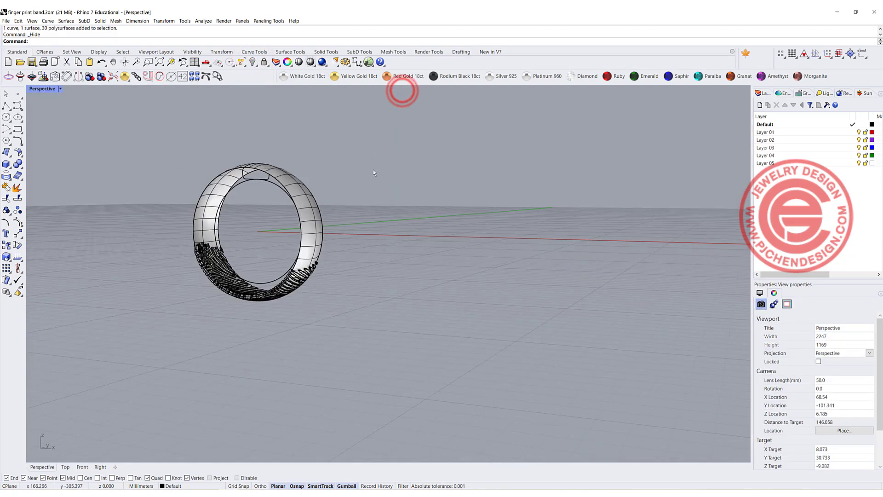
{"action": "left_click_drag", "start_coordinate": [241, 199], "coordinate": [242, 200]}
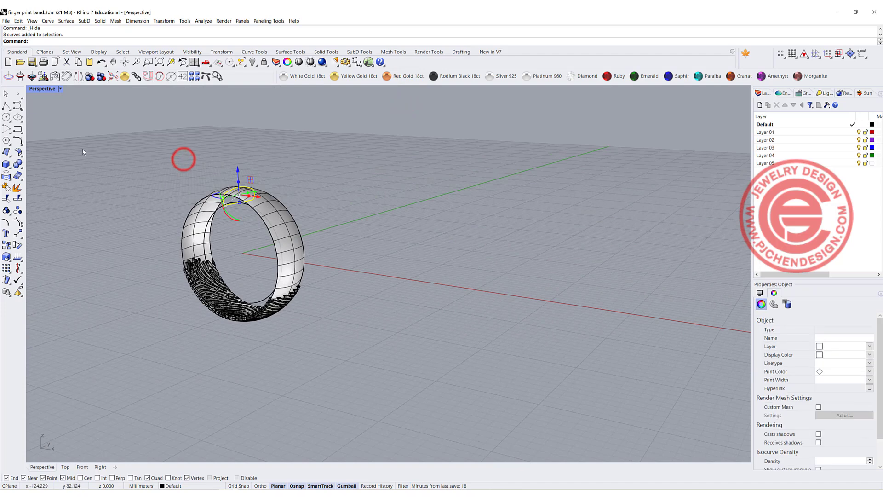
{"action": "left_click", "coordinate": [6, 186]}
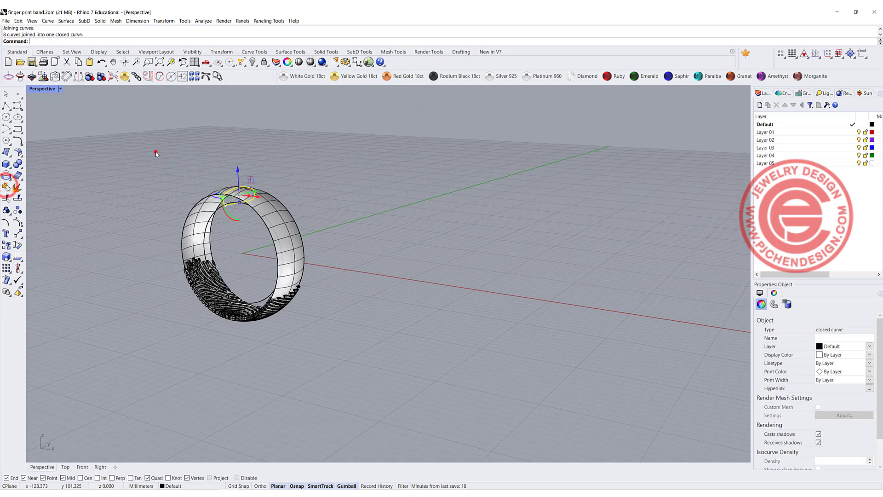
Step: Sweep the joined closed profile along the band's inner circle with Sweep 1 Rail, using Freeform style and unchanged cross sections
{"action": "left_click", "coordinate": [101, 22]}
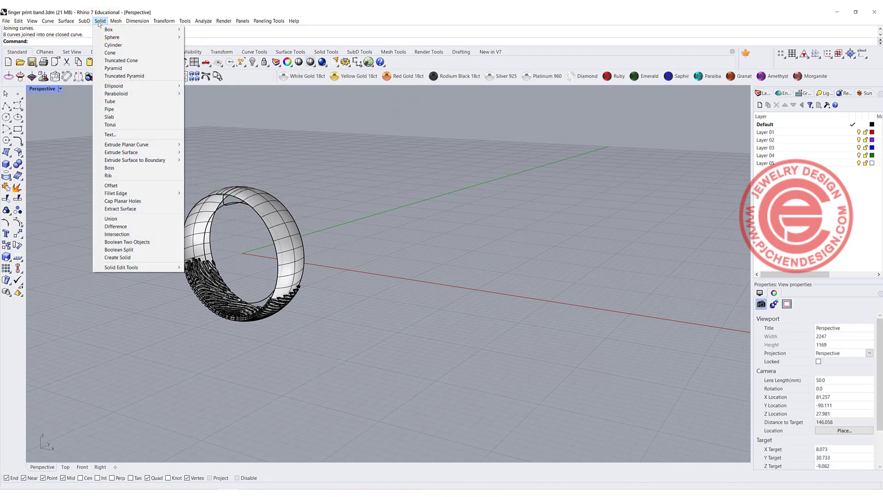
{"action": "mouse_move", "coordinate": [85, 21]}
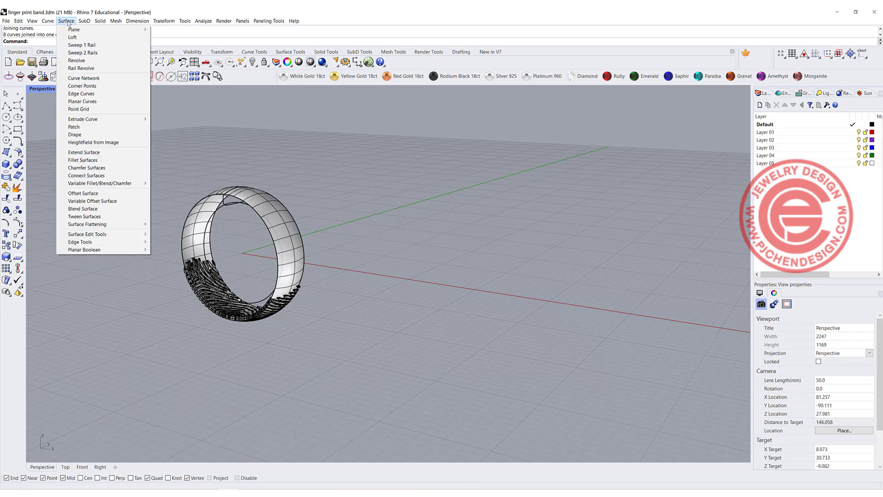
{"action": "left_click", "coordinate": [88, 45]}
{"action": "left_click", "coordinate": [219, 211]}
{"action": "left_click", "coordinate": [225, 198]}
{"action": "key", "text": "Return"}
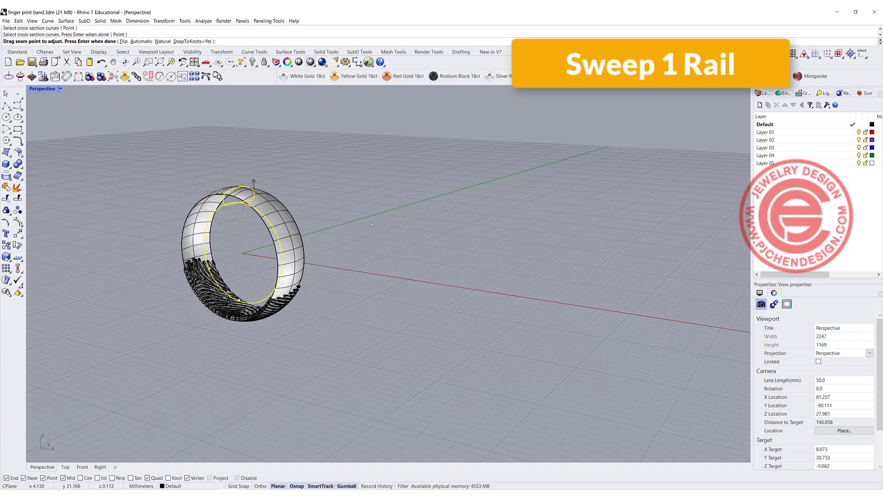
{"action": "key", "text": "Return"}
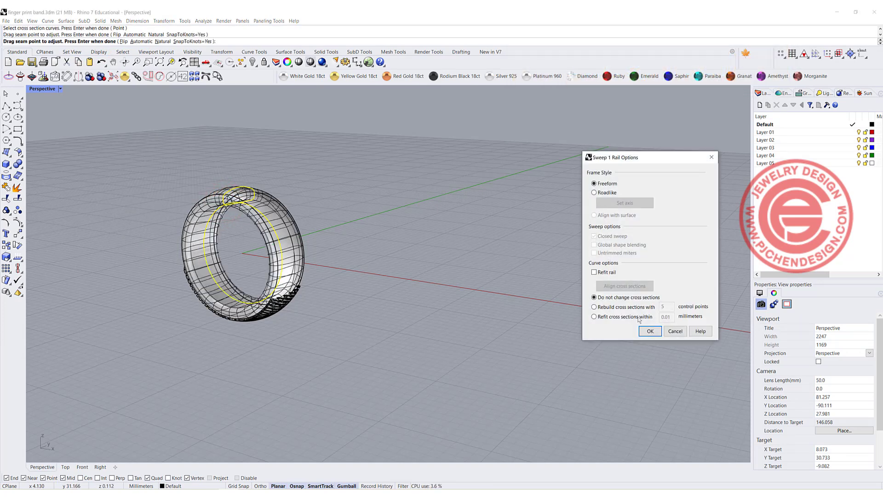
{"action": "left_click", "coordinate": [644, 328]}
Step: Rotate the whole ring half a turn about its centre in the Front view, bringing the fingerprint to the top
{"action": "right_click_drag", "start_coordinate": [346, 286], "coordinate": [363, 276]}
{"action": "left_click", "coordinate": [41, 78]}
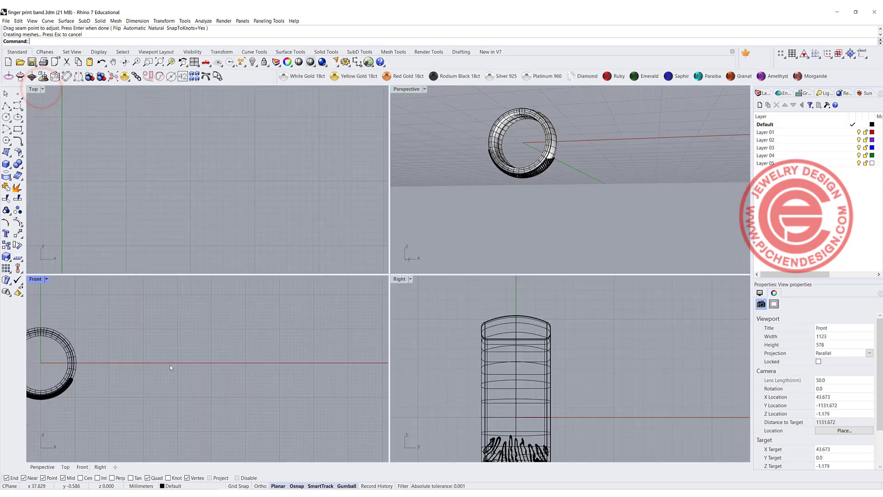
{"action": "right_click_drag", "start_coordinate": [164, 364], "coordinate": [227, 365]}
{"action": "left_click_drag", "start_coordinate": [58, 318], "coordinate": [200, 410]}
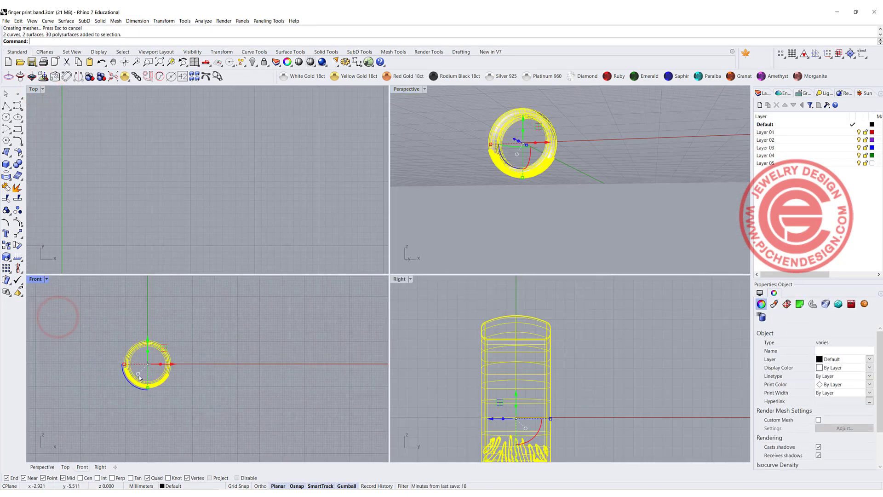
{"action": "left_click_drag", "start_coordinate": [129, 381], "coordinate": [171, 346], "text": "shift"}
{"action": "left_click", "coordinate": [251, 372]}
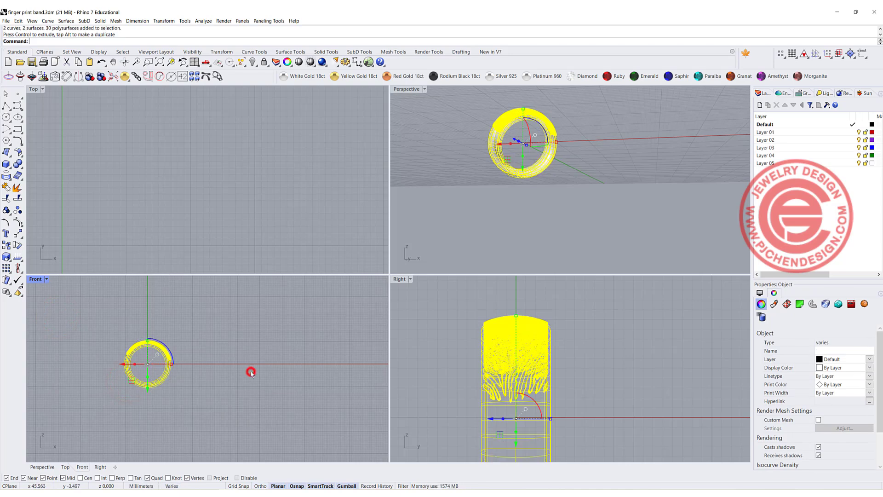
Step: Show the Perspective view in Rendered display mode, looking at the fingerprint on top of the band
{"action": "left_click", "coordinate": [443, 102]}
{"action": "double_click", "coordinate": [406, 88]}
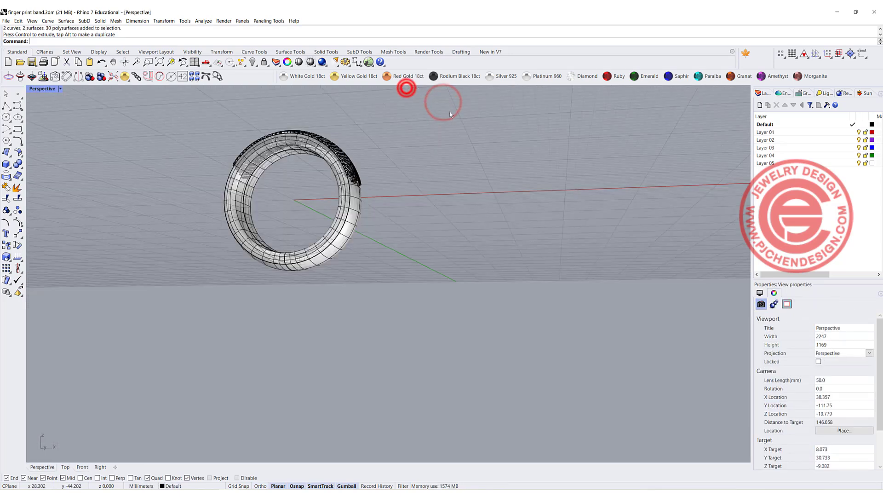
{"action": "right_click_drag", "start_coordinate": [446, 109], "coordinate": [320, 254]}
{"action": "scroll", "coordinate": [283, 274], "scroll_direction": "up", "scroll_amount": 3}
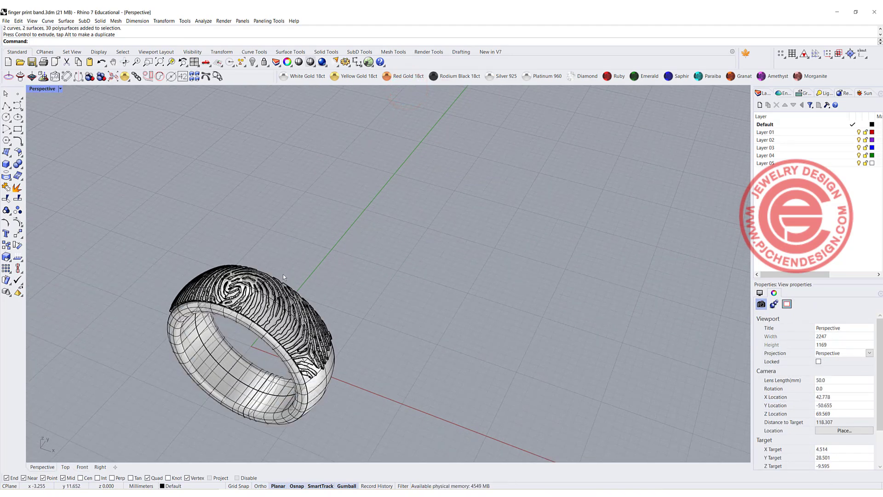
{"action": "left_click", "coordinate": [60, 89]}
{"action": "left_click", "coordinate": [58, 136]}
{"action": "scroll", "coordinate": [308, 290], "scroll_direction": "up", "scroll_amount": 2}
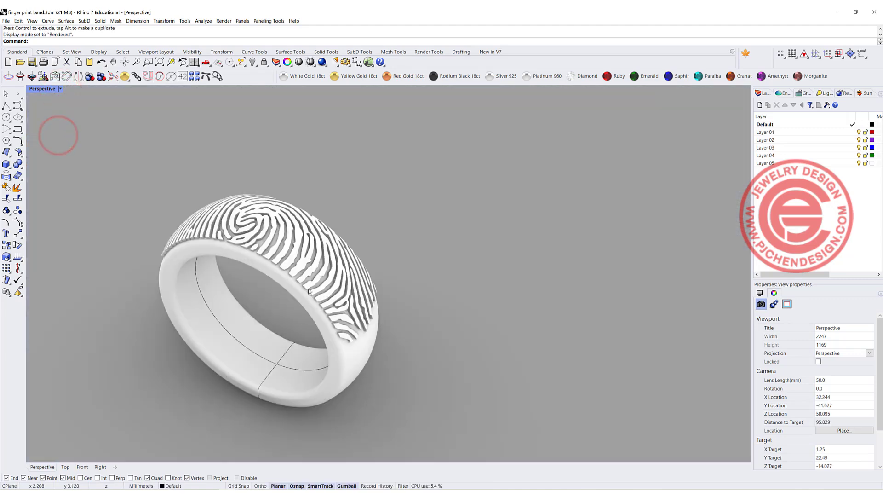
{"action": "mouse_move", "coordinate": [358, 301]}
{"action": "right_mouse_down"}
{"action": "mouse_move", "coordinate": [386, 317]}
{"action": "mouse_move", "coordinate": [396, 304]}
{"action": "mouse_move", "coordinate": [375, 304]}
{"action": "right_mouse_up"}
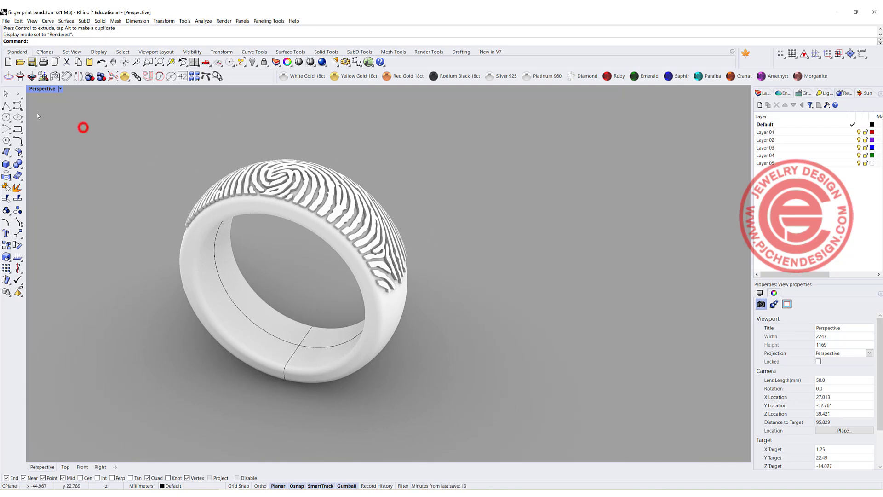
Step: Subtract the wrapped fingerprint solids from the swept band with Boolean Difference, using DeleteInput=Yes
{"action": "left_click", "coordinate": [18, 164]}
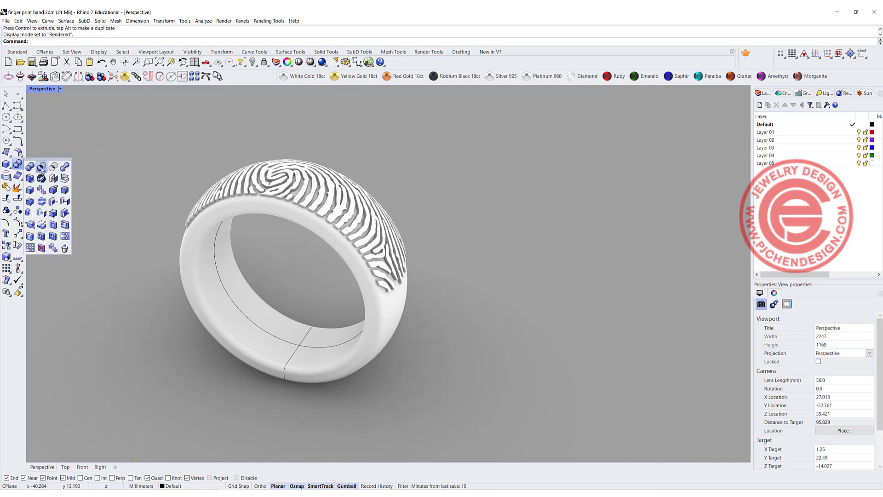
{"action": "left_click", "coordinate": [42, 167]}
{"action": "left_click", "coordinate": [186, 249]}
{"action": "key", "text": "Return"}
{"action": "left_click_drag", "start_coordinate": [156, 125], "coordinate": [433, 264]}
{"action": "key", "text": "Return"}
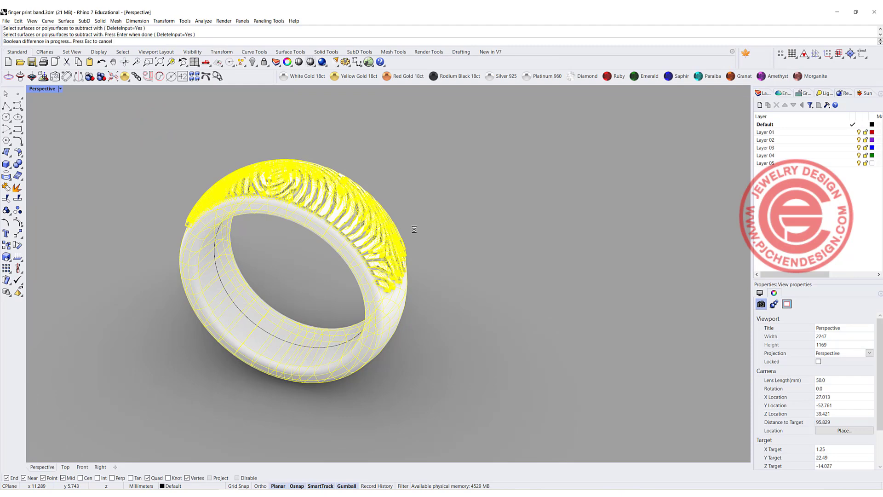
Step: Hide the leftover outer surface that covers the engraved band
{"action": "right_click_drag", "start_coordinate": [311, 276], "coordinate": [308, 303]}
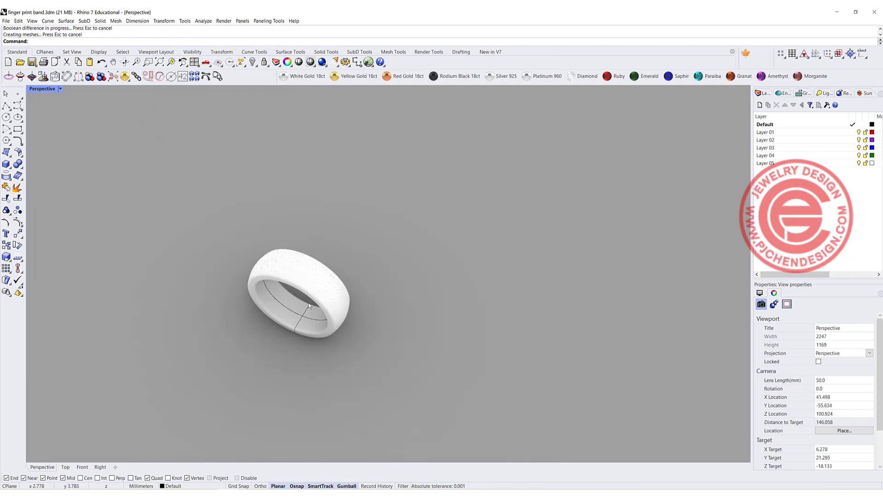
{"action": "scroll", "coordinate": [312, 276], "scroll_direction": "up", "scroll_amount": 10}
{"action": "right_click_drag", "start_coordinate": [481, 230], "coordinate": [512, 230]}
{"action": "left_click", "coordinate": [546, 211]}
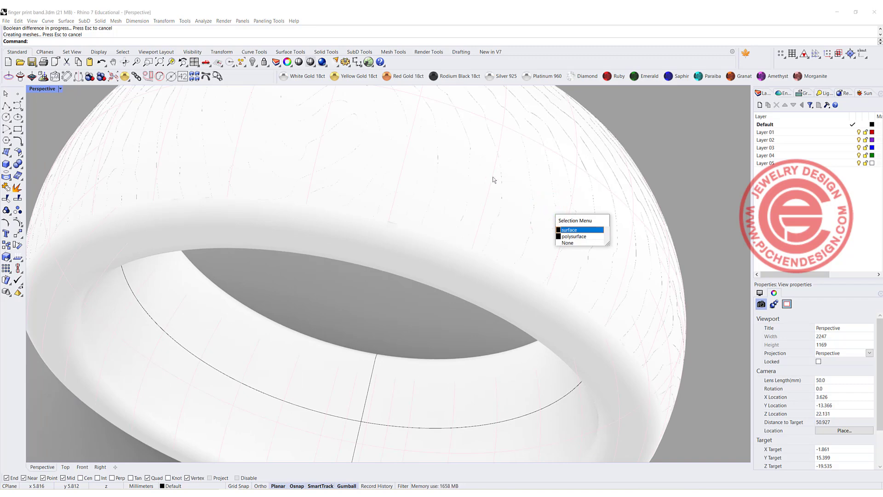
{"action": "left_click", "coordinate": [570, 230]}
{"action": "left_click", "coordinate": [252, 62]}
Step: Assign the Yellow Gold 18ct material to the engraved band
{"action": "scroll", "coordinate": [517, 188], "scroll_direction": "down", "scroll_amount": 5}
{"action": "right_click_drag", "start_coordinate": [506, 191], "coordinate": [450, 188]}
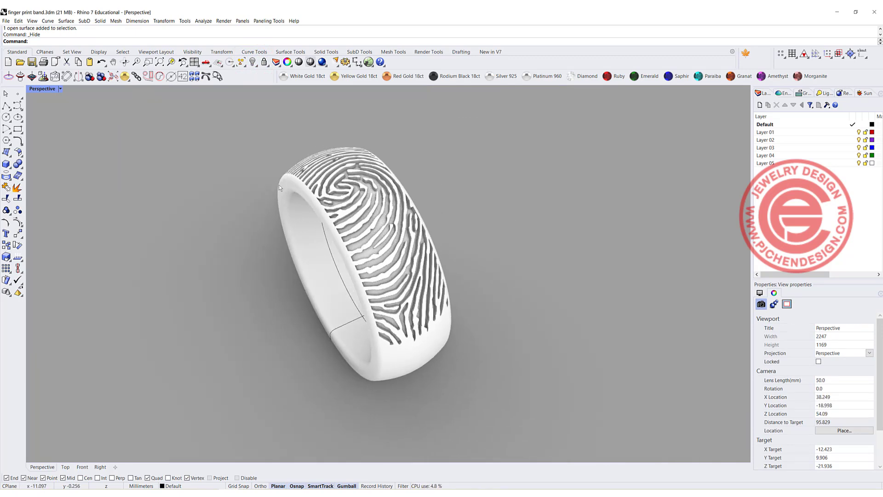
{"action": "scroll", "coordinate": [366, 236], "scroll_direction": "up", "scroll_amount": 4}
{"action": "right_click_drag", "start_coordinate": [382, 236], "coordinate": [478, 189]}
{"action": "left_click", "coordinate": [474, 191]}
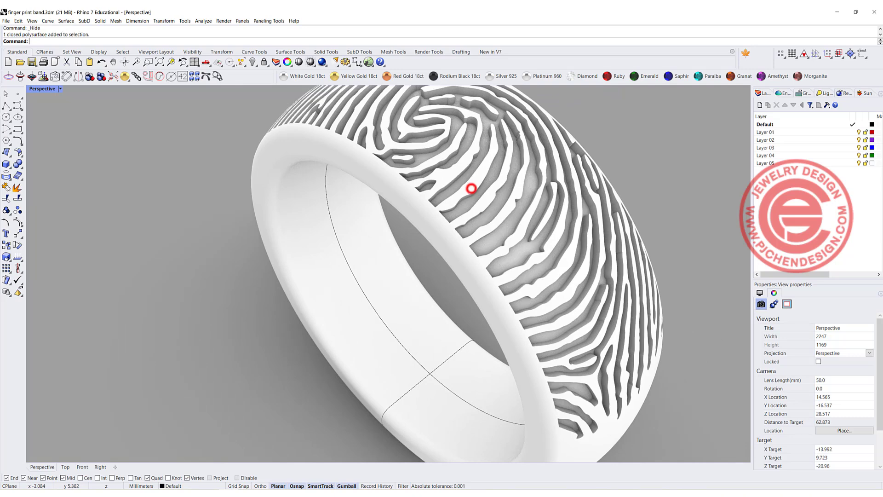
{"action": "left_click", "coordinate": [350, 76]}
{"action": "left_click", "coordinate": [152, 174]}
Step: Examine the engraved fingerprint grooves on the gold band up close and from several angles
{"action": "scroll", "coordinate": [511, 199], "scroll_direction": "down", "scroll_amount": 4}
{"action": "right_click_drag", "start_coordinate": [479, 201], "coordinate": [379, 209]}
{"action": "scroll", "coordinate": [379, 209], "scroll_direction": "up", "scroll_amount": 2}
{"action": "scroll", "coordinate": [363, 156], "scroll_direction": "down", "scroll_amount": 3}
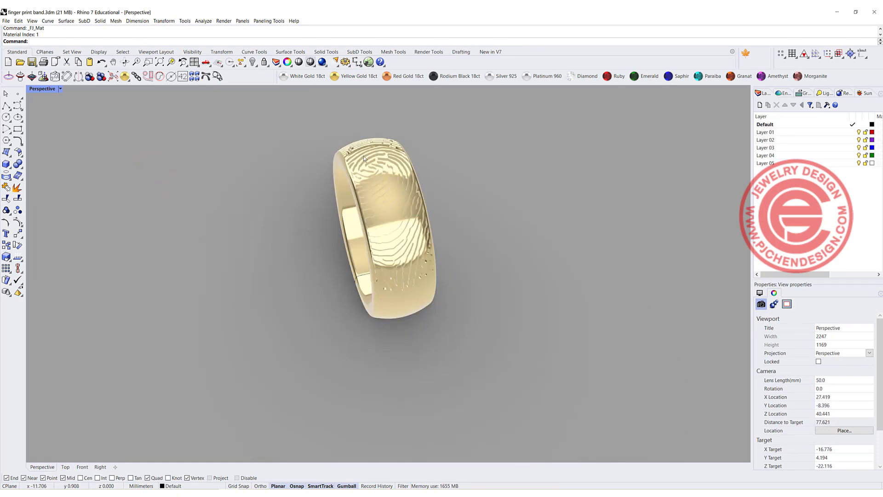
{"action": "scroll", "coordinate": [393, 280], "scroll_direction": "up", "scroll_amount": 6}
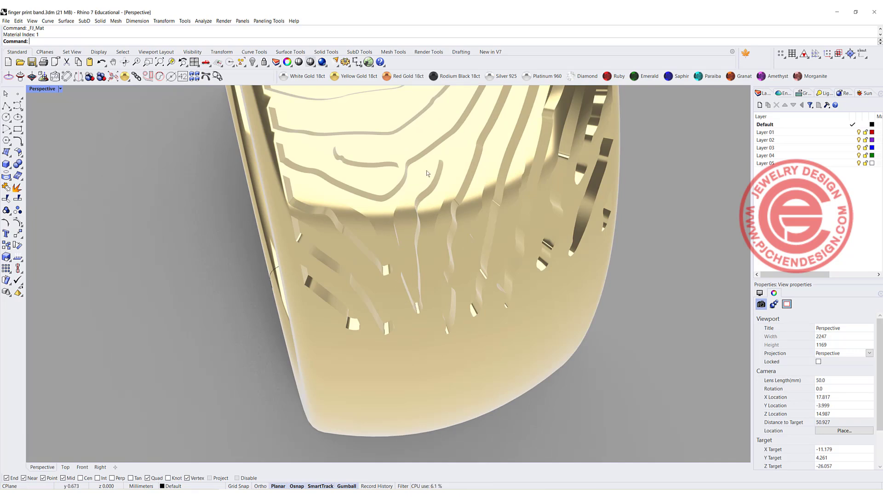
{"action": "scroll", "coordinate": [342, 200], "scroll_direction": "down", "scroll_amount": 8}
{"action": "right_click_drag", "start_coordinate": [344, 200], "coordinate": [239, 163]}
{"action": "scroll", "coordinate": [236, 170], "scroll_direction": "up", "scroll_amount": 2}
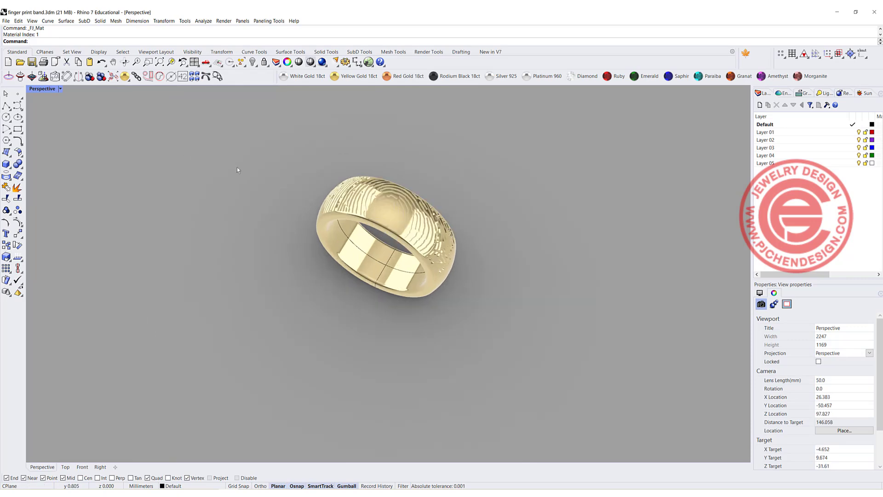
Step: Return to the four-view layout, select the engraved ring solid, and save finger print band.3dm
{"action": "double_click", "coordinate": [42, 90]}
{"action": "scroll", "coordinate": [552, 184], "scroll_direction": "down", "scroll_amount": 3}
{"action": "left_click", "coordinate": [562, 177]}
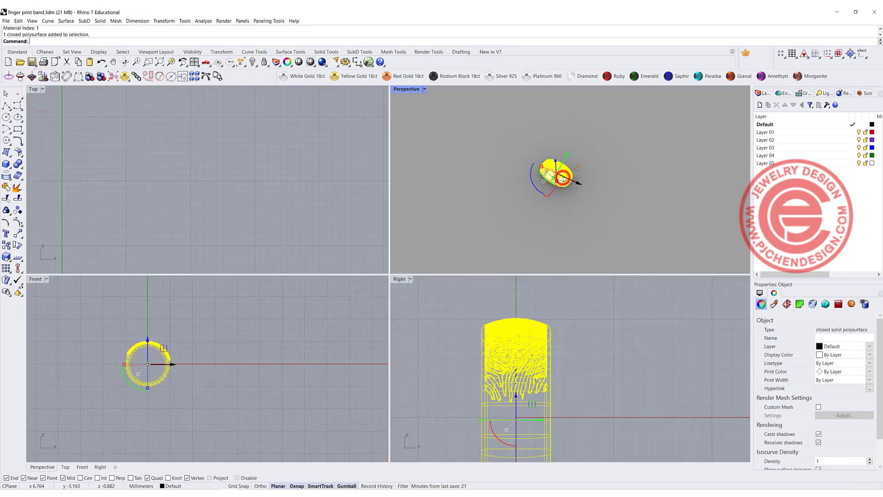
{"action": "scroll", "coordinate": [548, 174], "scroll_direction": "up", "scroll_amount": 5}
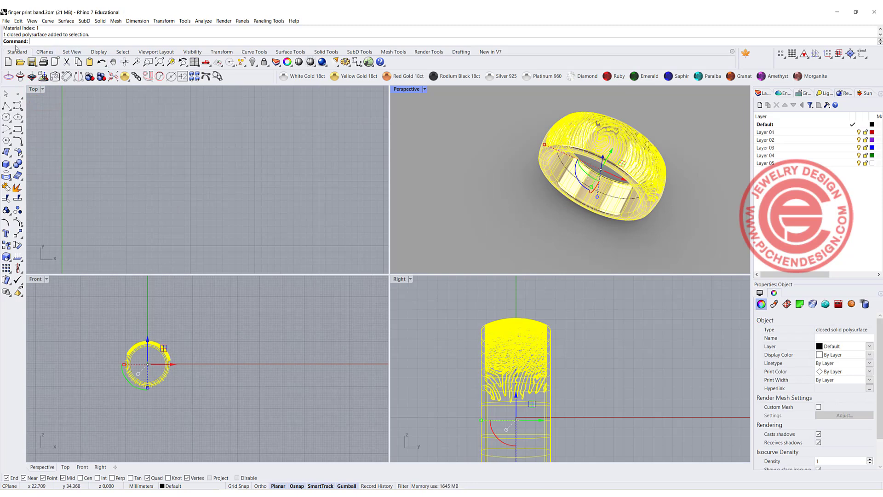
{"action": "key", "text": "ctrl+s"}
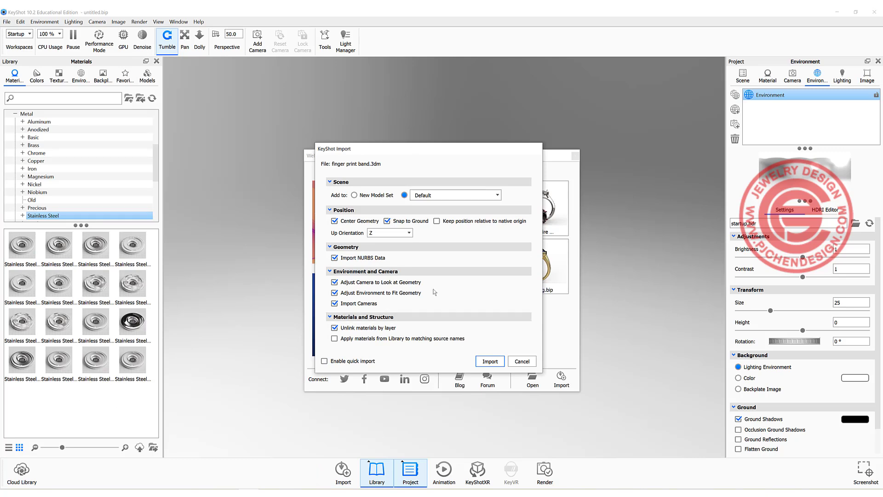
Step: In KeyShot, import finger print band.3dm into the Default model set with Z up orientation and NURBS data, and inspect the ring
{"action": "left_click", "coordinate": [490, 361]}
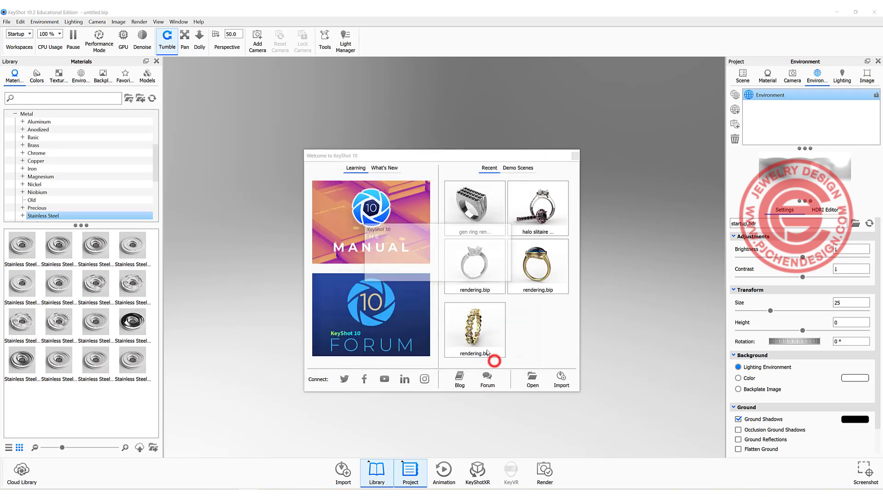
{"action": "right_click", "coordinate": [601, 189]}
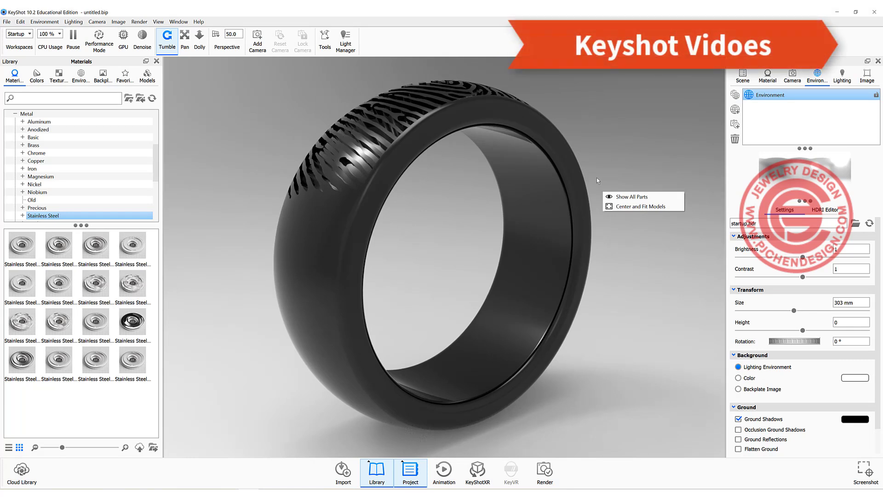
{"action": "left_click", "coordinate": [472, 174]}
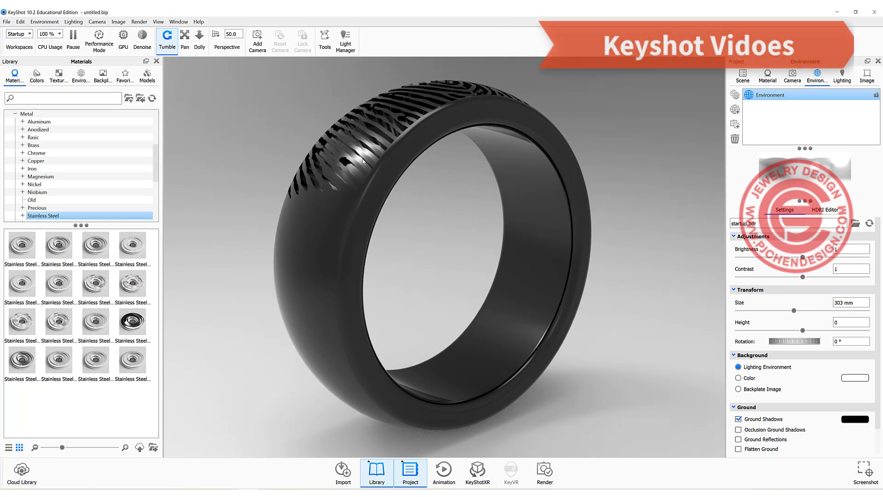
{"action": "scroll", "coordinate": [458, 194], "scroll_direction": "up", "scroll_amount": 5}
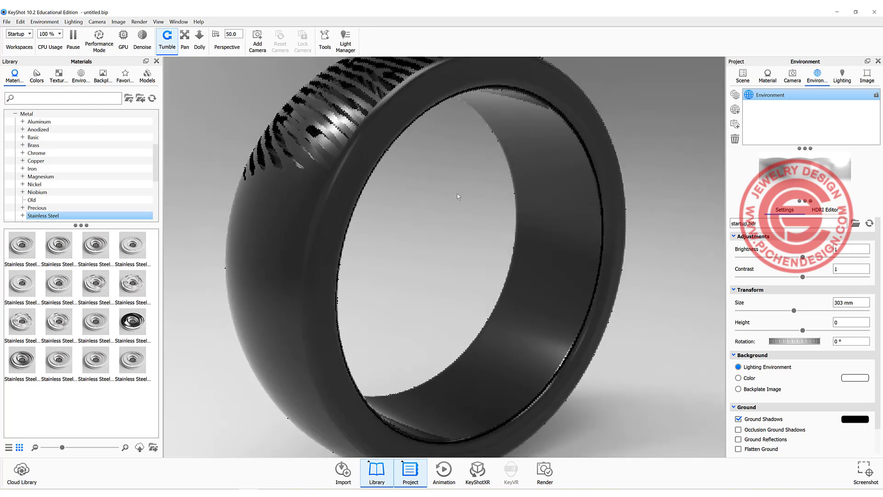
{"action": "scroll", "coordinate": [457, 194], "scroll_direction": "down", "scroll_amount": 5}
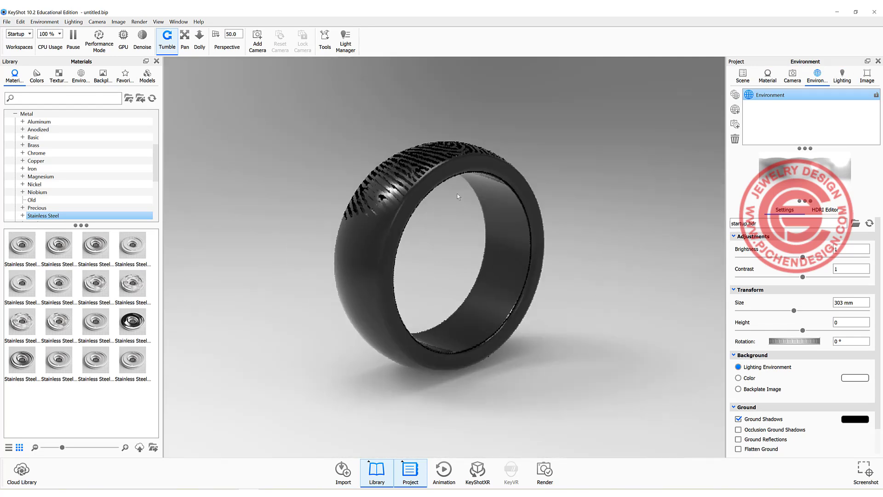
Step: Frame the ring's fingerprint engraving up close and apply a panel-light studio environment from the library to the scene
{"action": "left_click_drag", "start_coordinate": [575, 221], "coordinate": [455, 231]}
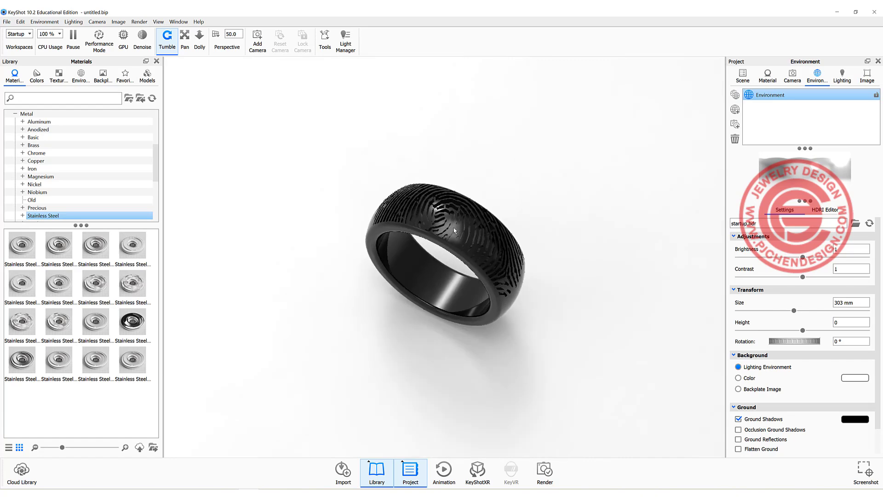
{"action": "scroll", "coordinate": [451, 228], "scroll_direction": "up", "scroll_amount": 2}
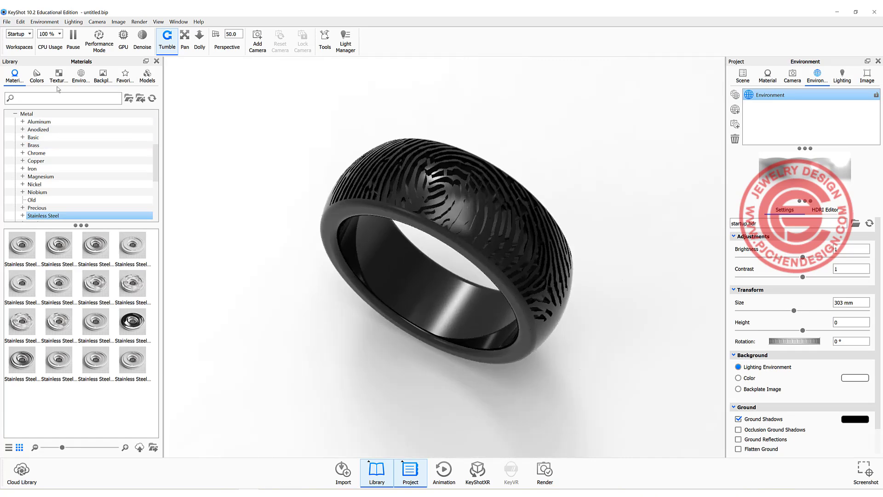
{"action": "left_click", "coordinate": [80, 75]}
{"action": "left_click_drag", "start_coordinate": [116, 294], "coordinate": [226, 280]}
Step: Assign a Gold 24k Polished material from the precious metals library to the ring
{"action": "left_click", "coordinate": [13, 78]}
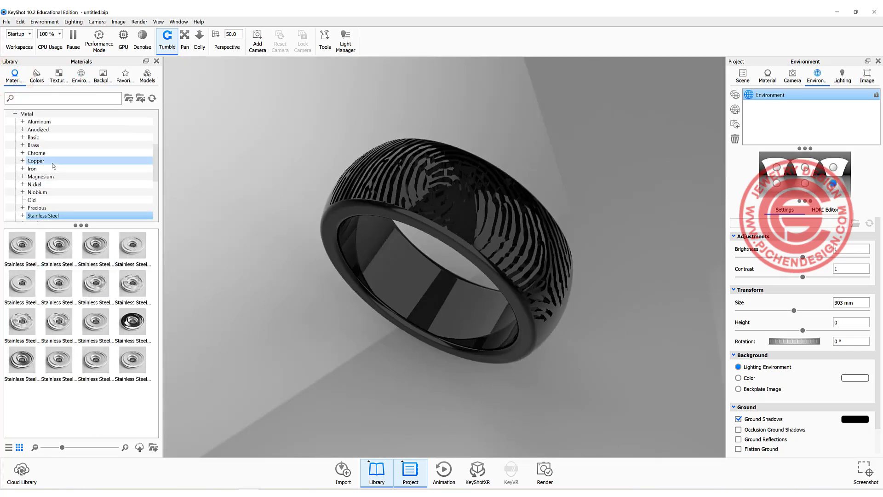
{"action": "left_click", "coordinate": [39, 208]}
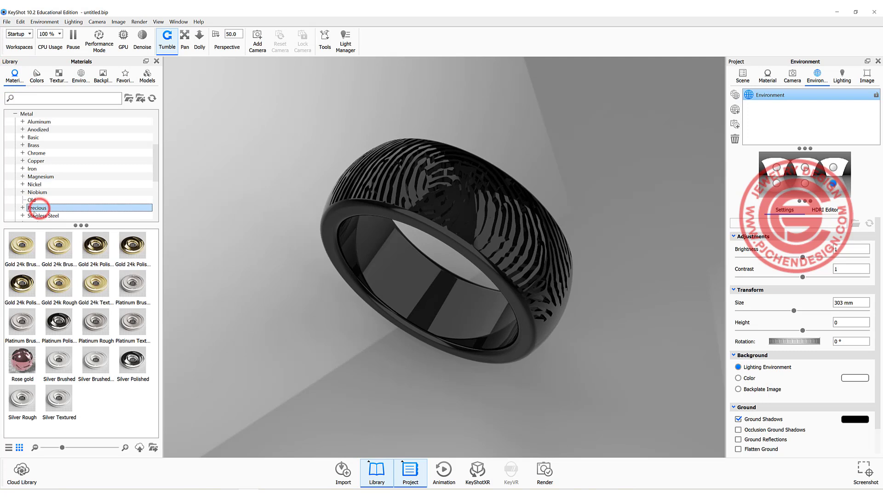
{"action": "left_click", "coordinate": [23, 208]}
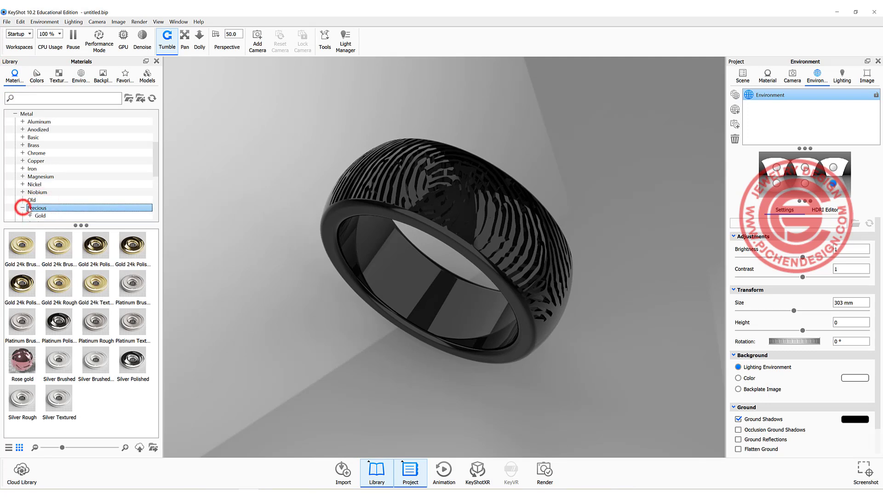
{"action": "left_click", "coordinate": [51, 215]}
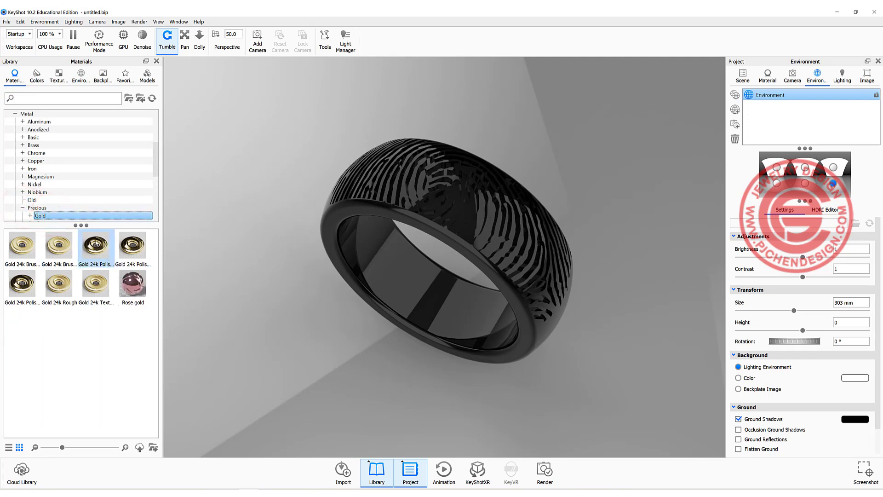
{"action": "mouse_move", "coordinate": [95, 243]}
{"action": "left_click_drag", "start_coordinate": [96, 243], "coordinate": [414, 212]}
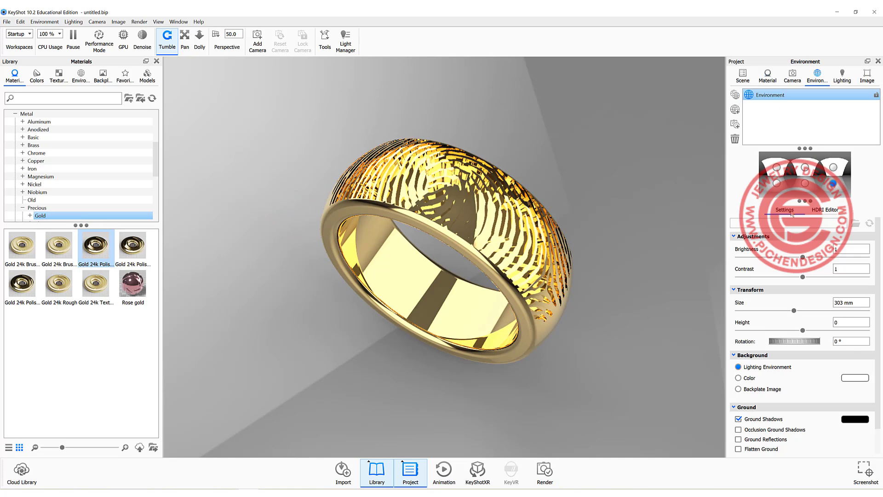
Step: Switch the environment background to a plain white color and reframe the ring closer
{"action": "left_click", "coordinate": [739, 377]}
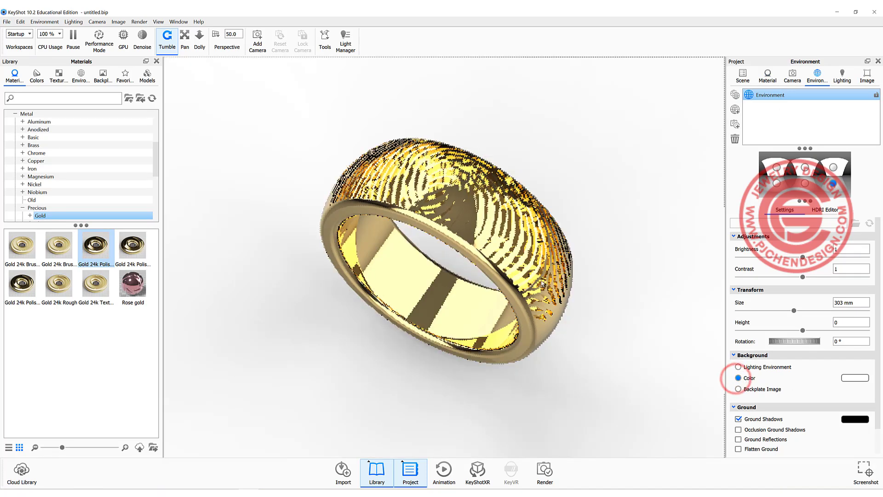
{"action": "mouse_move", "coordinate": [628, 308]}
{"action": "left_mouse_down"}
{"action": "mouse_move", "coordinate": [621, 316]}
{"action": "mouse_move", "coordinate": [650, 313]}
{"action": "mouse_move", "coordinate": [462, 194]}
{"action": "left_mouse_up"}
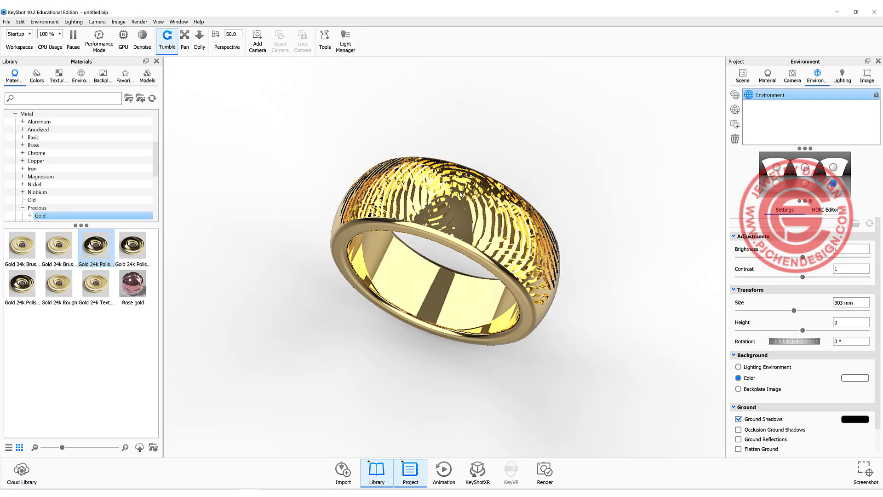
{"action": "scroll", "coordinate": [464, 198], "scroll_direction": "up", "scroll_amount": 1}
{"action": "scroll", "coordinate": [478, 213], "scroll_direction": "up", "scroll_amount": 1}
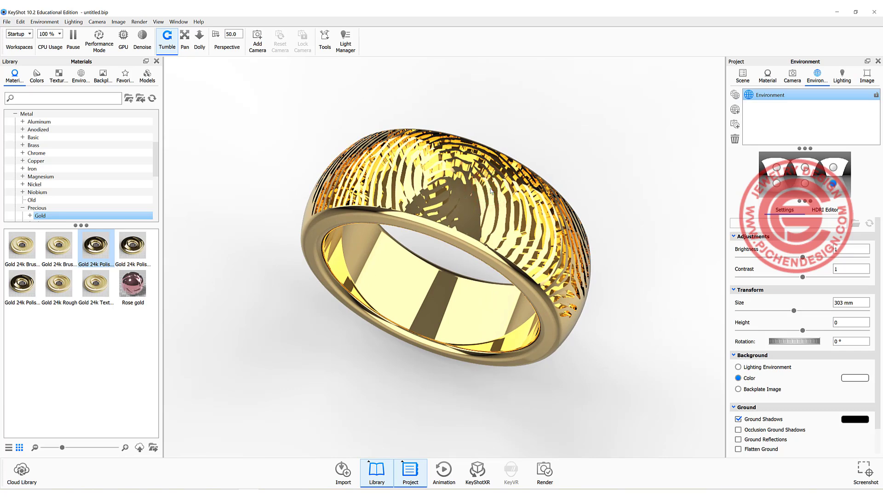
Step: Set the finger print band's rounded edges radius to 0.05 mm and inspect the engraved ridges up close
{"action": "left_click", "coordinate": [742, 75]}
{"action": "left_click", "coordinate": [792, 130]}
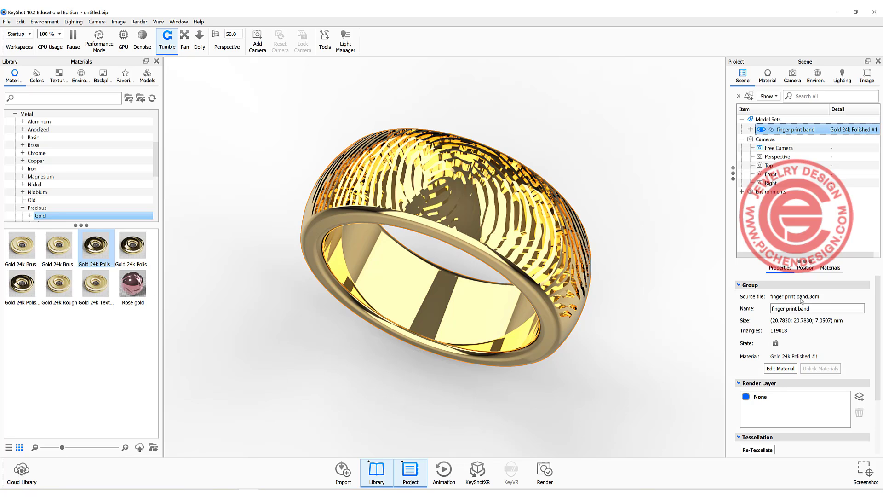
{"action": "scroll", "coordinate": [802, 302], "scroll_direction": "down", "scroll_amount": 3}
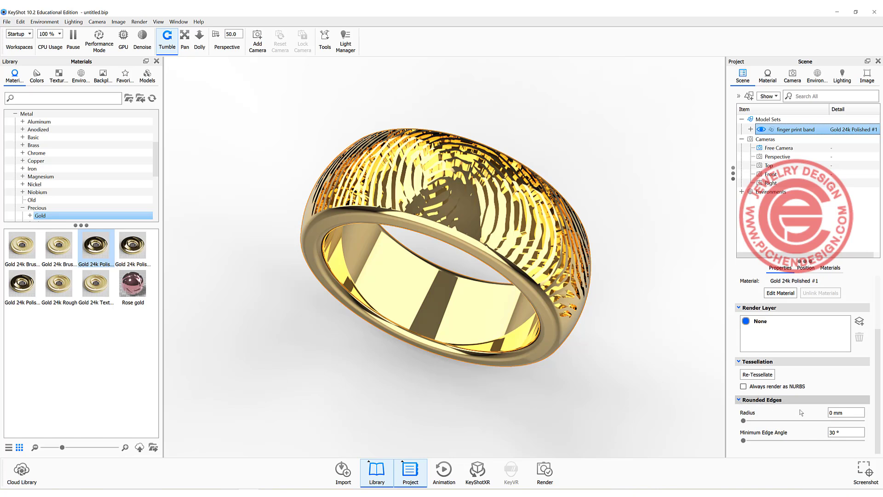
{"action": "left_click", "coordinate": [845, 412]}
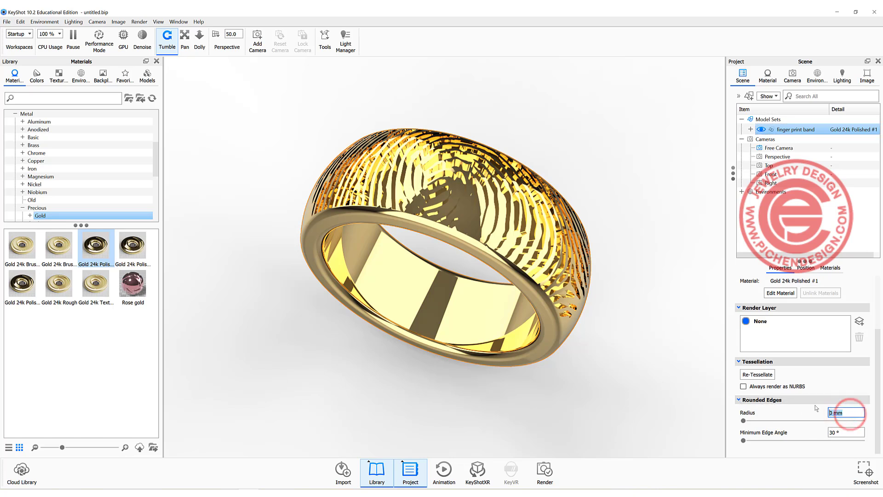
{"action": "type", "text": "05"}
{"action": "key", "text": "Return"}
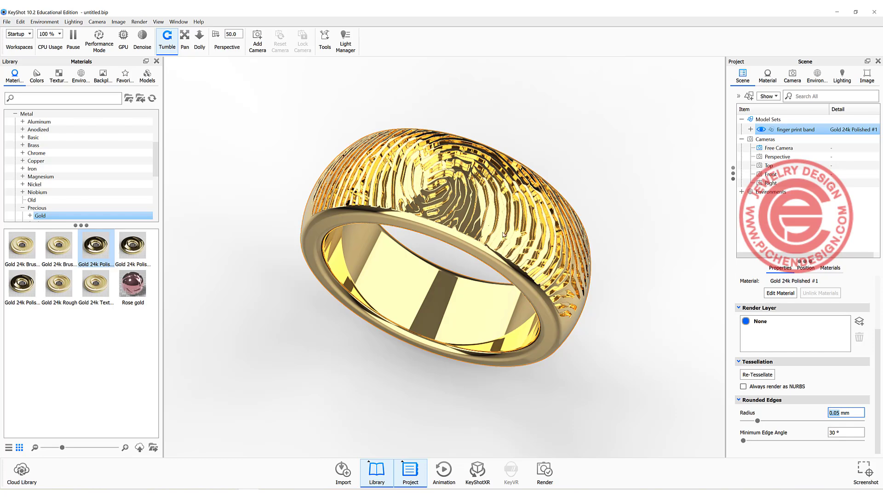
{"action": "left_click_drag", "start_coordinate": [641, 286], "coordinate": [526, 259]}
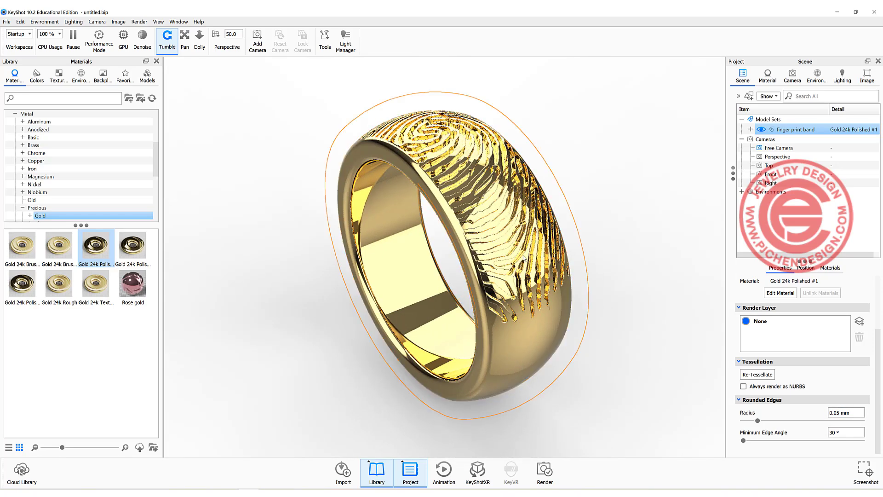
{"action": "scroll", "coordinate": [525, 257], "scroll_direction": "up", "scroll_amount": 3}
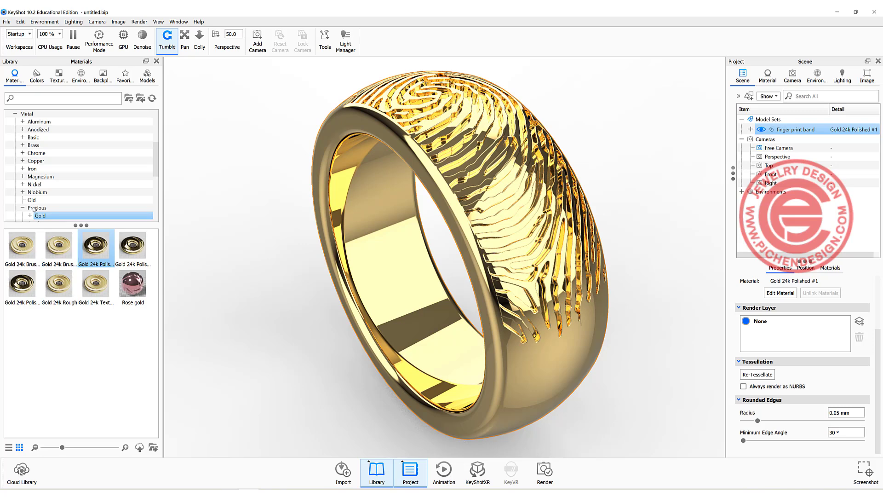
Step: Assign the Silver Polished material from the precious metals library to the ring
{"action": "scroll", "coordinate": [47, 214], "scroll_direction": "down", "scroll_amount": 3}
{"action": "left_click", "coordinate": [41, 169]}
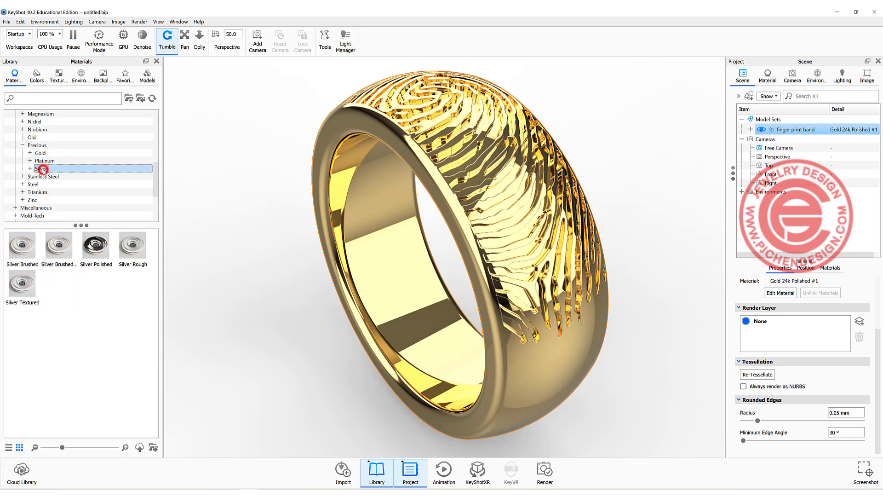
{"action": "left_click_drag", "start_coordinate": [92, 247], "coordinate": [416, 305]}
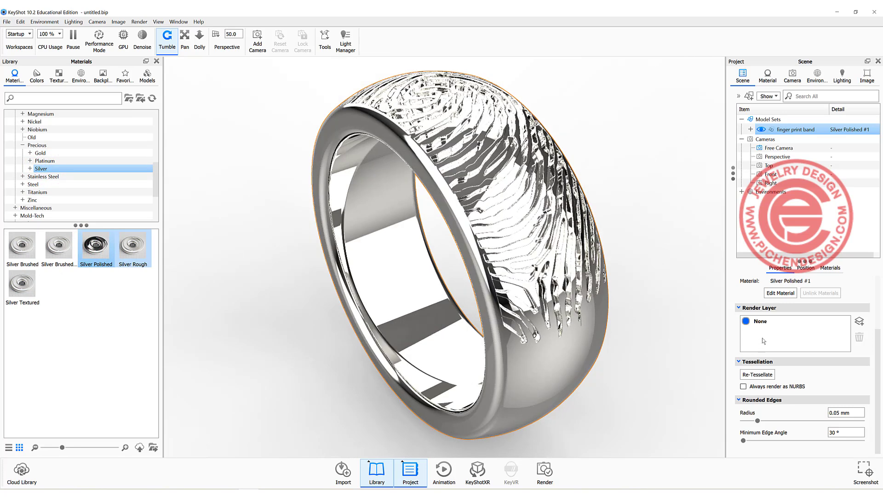
Step: Set the ring's rounded edges radius to 0.1 mm and view the engraving from another angle
{"action": "left_click", "coordinate": [838, 412]}
{"action": "key", "text": "Return"}
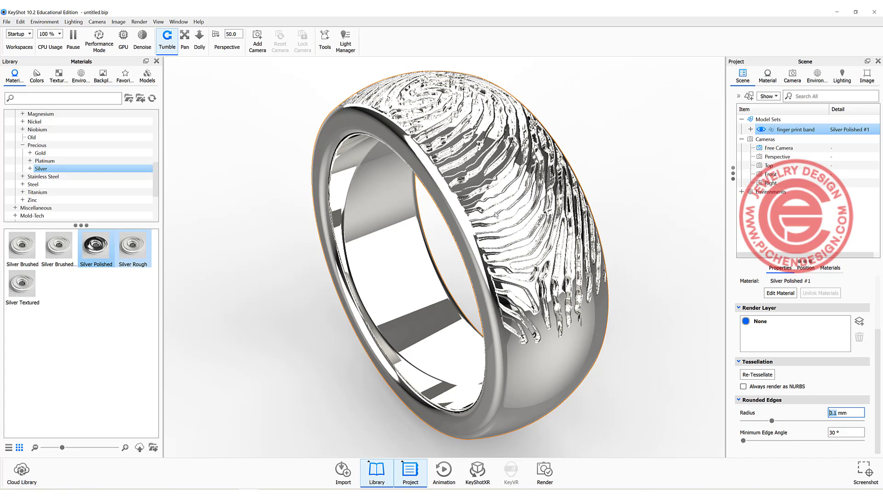
{"action": "left_click_drag", "start_coordinate": [662, 244], "coordinate": [559, 287]}
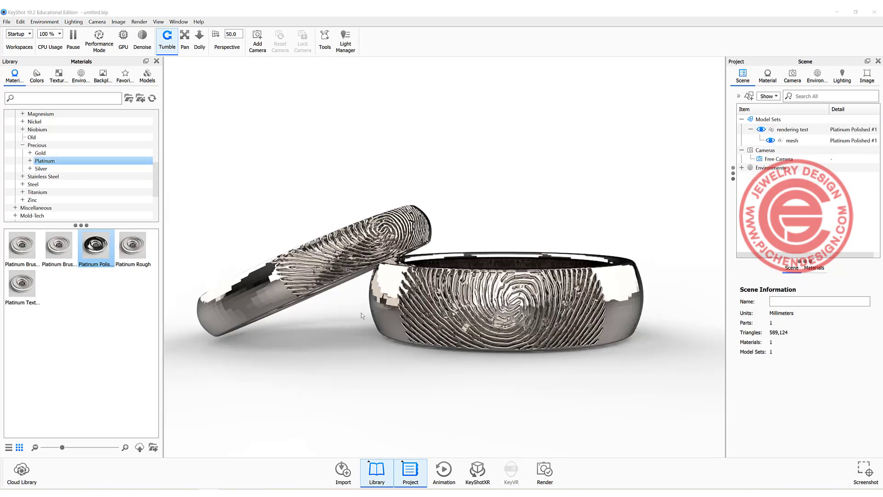
Step: Examine the two platinum fingerprint bands in the rendering test scene and review the model's rounded edges settings
{"action": "left_click_drag", "start_coordinate": [340, 328], "coordinate": [305, 332]}
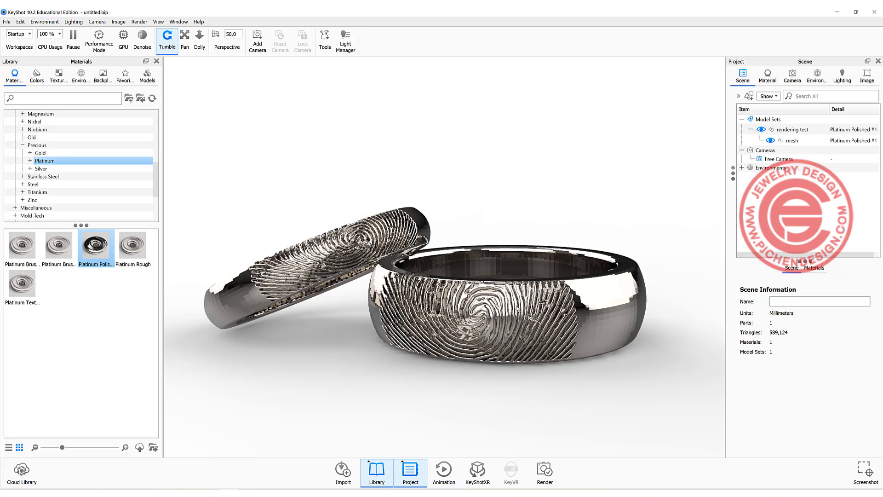
{"action": "left_click", "coordinate": [803, 129]}
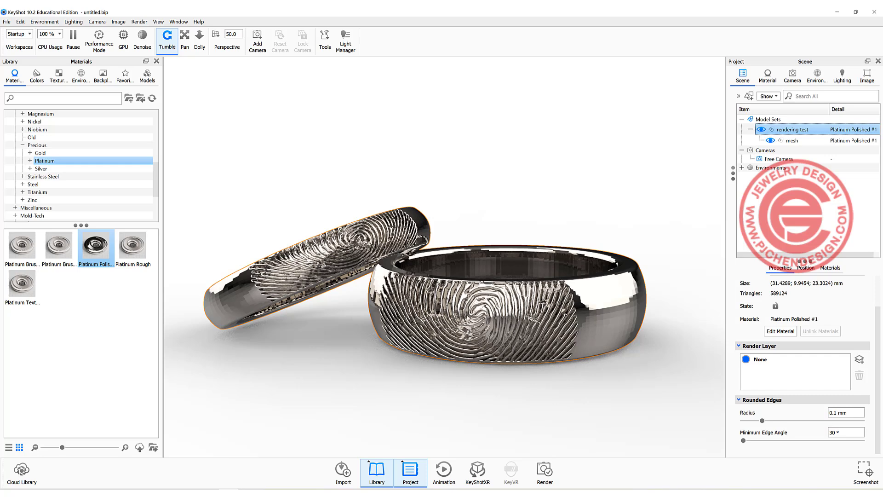
{"action": "left_click", "coordinate": [561, 215]}
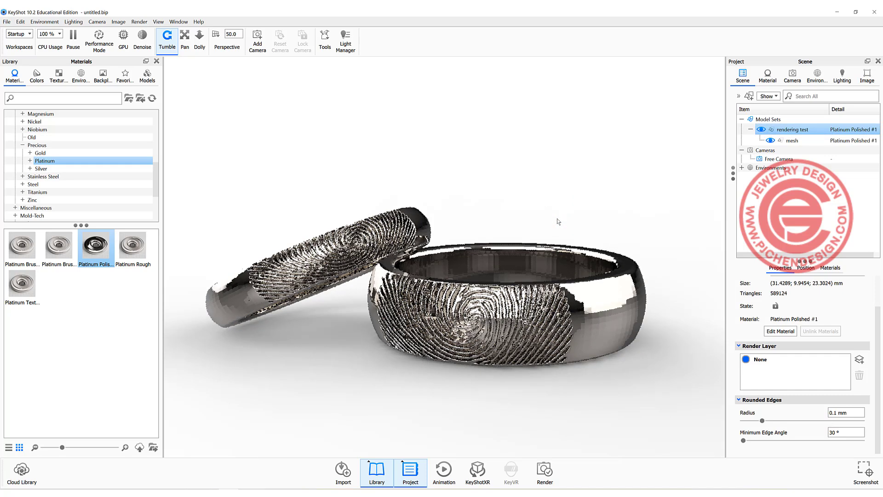